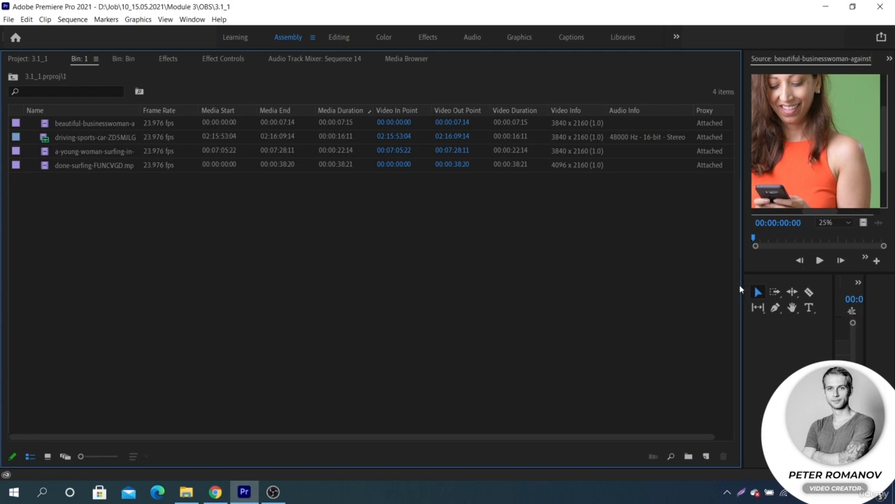
- Select the businesswoman, sports car and young woman surfing clips and open proxy creation for them
left_click(544, 151)
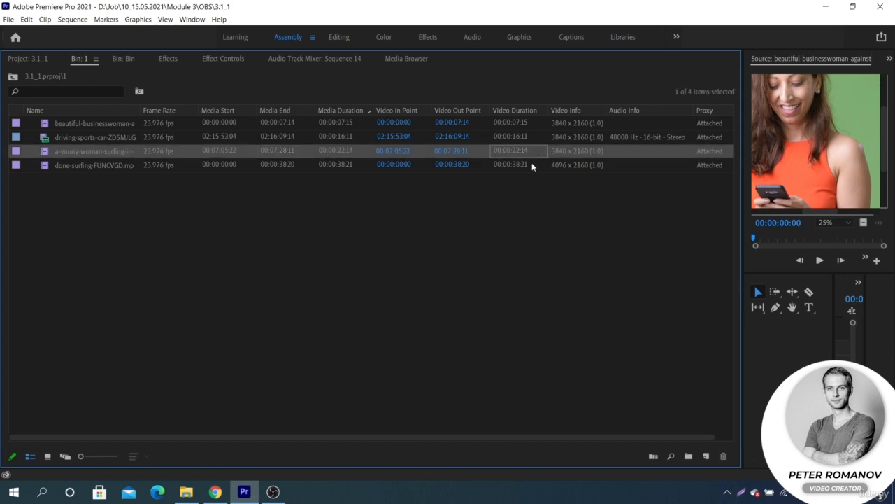
left_click(537, 166)
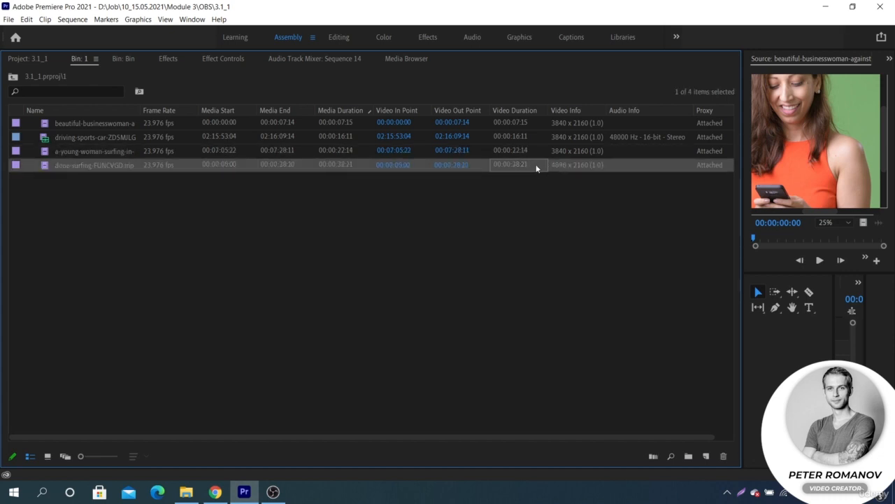
left_click(588, 176)
left_click_drag(140, 176, 190, 123)
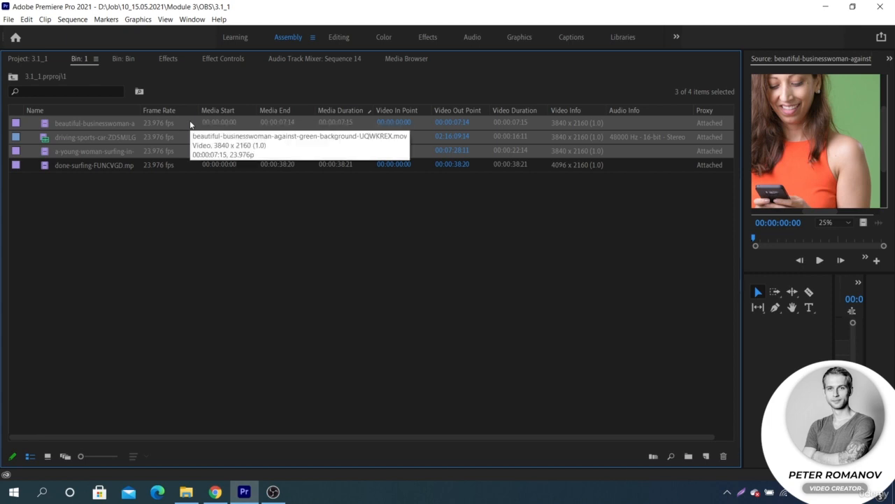
right_click(190, 124)
mouse_move(280, 356)
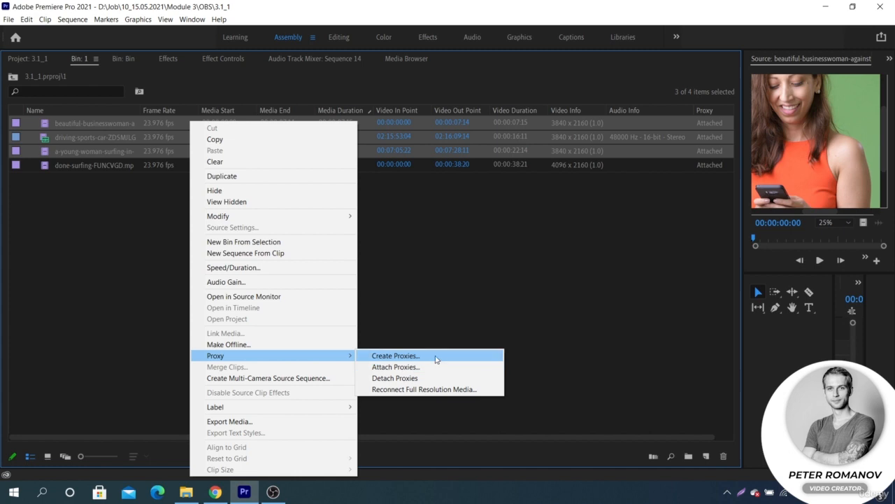
left_click(435, 358)
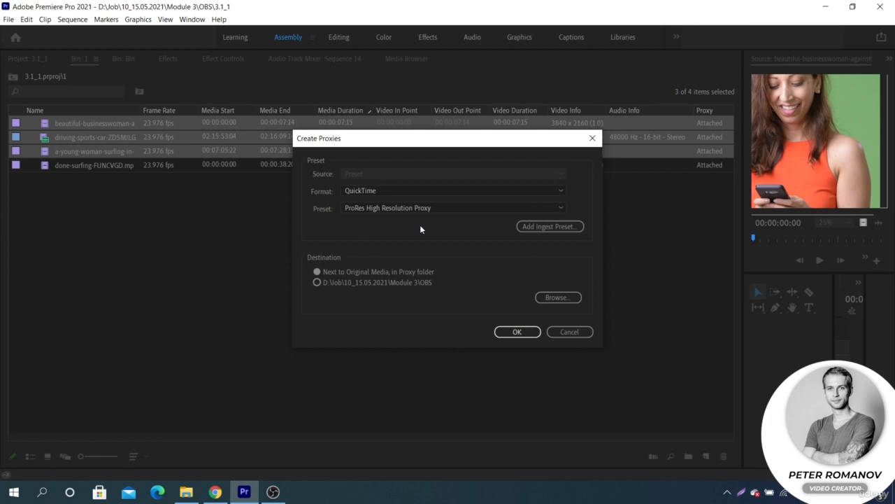
- Create QuickTime proxies of the selected clips with the CineForm Low Resolution Proxy preset, stored next to the original media
left_click(407, 192)
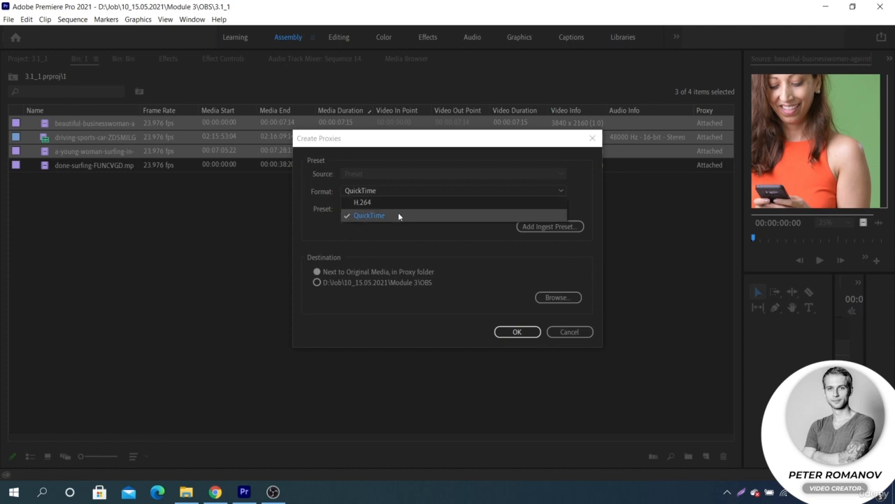
left_click(398, 212)
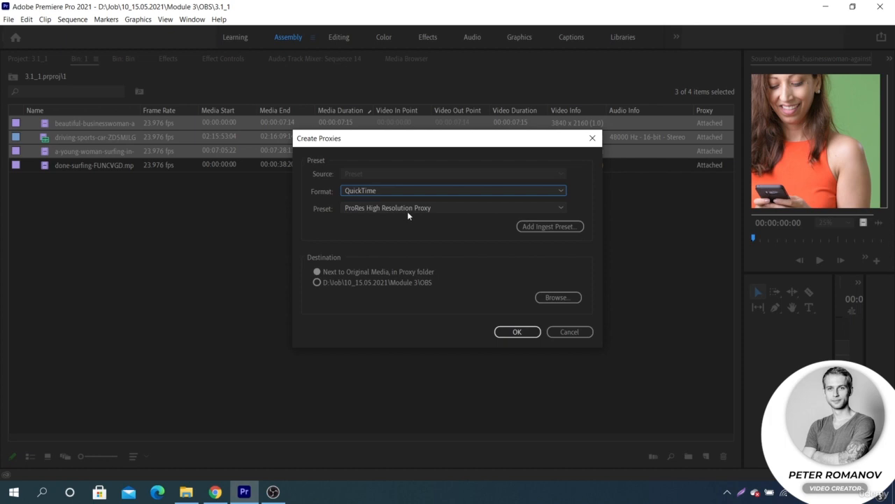
left_click(407, 210)
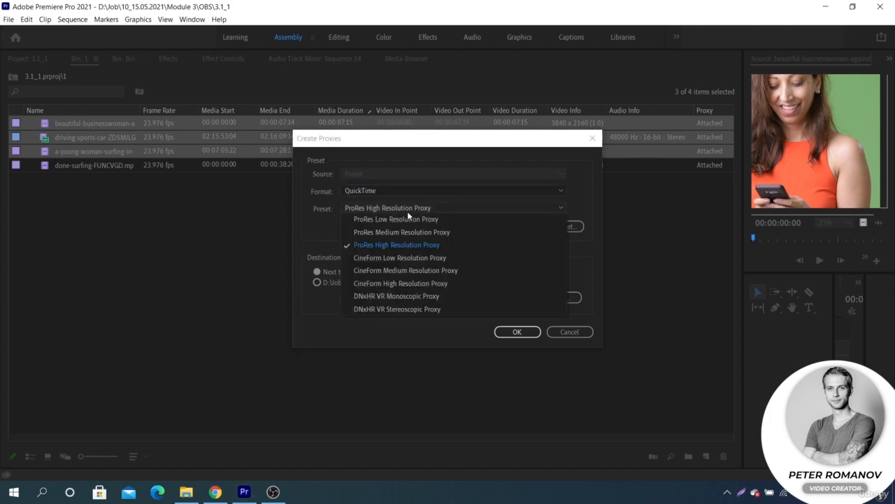
left_click(476, 262)
left_click_drag(543, 138, 436, 169)
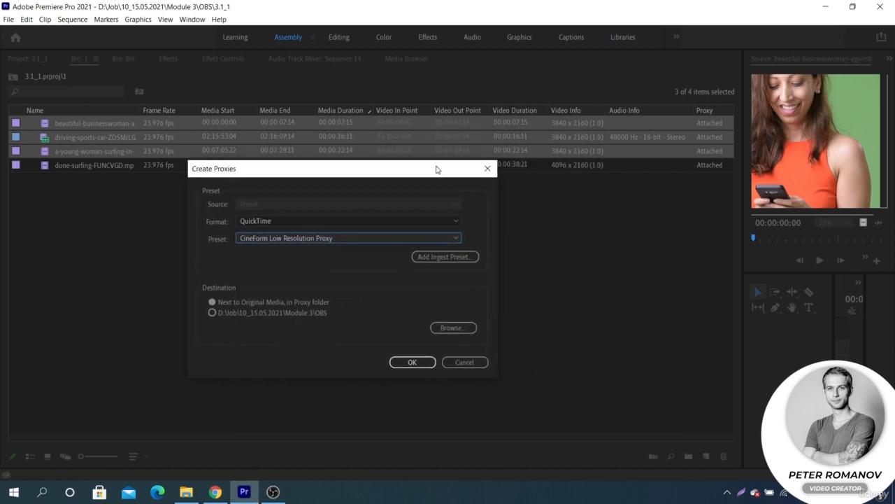
left_click(411, 362)
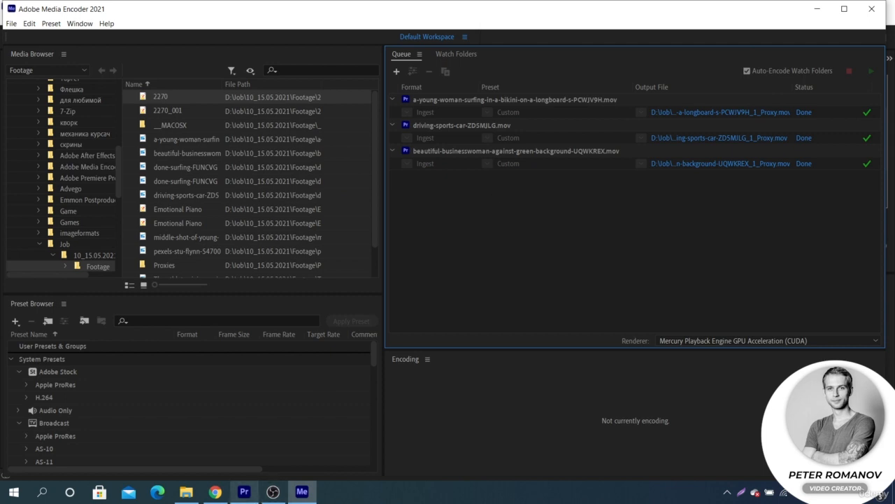
- Switch back to Premiere Pro and make sure Proxy is enabled under Premiere Pro Project Metadata in the bin's metadata display
left_click(244, 492)
left_click(347, 239)
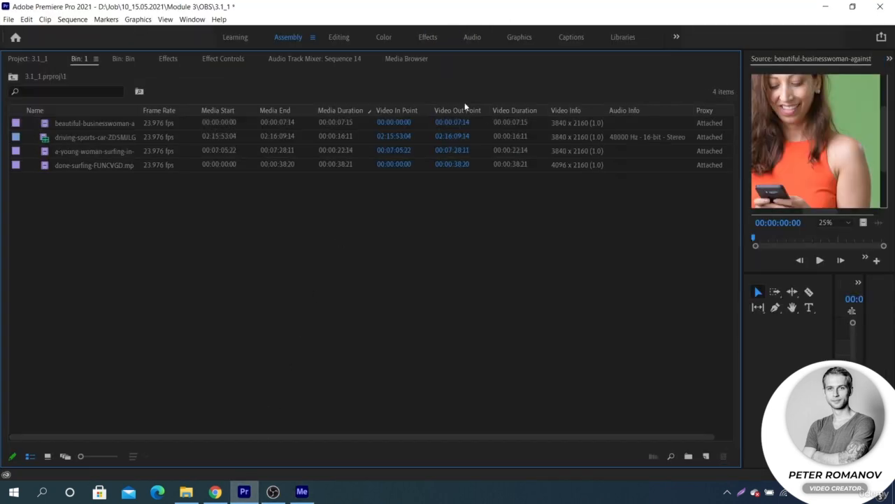
right_click(501, 111)
left_click(553, 117)
left_click(269, 174)
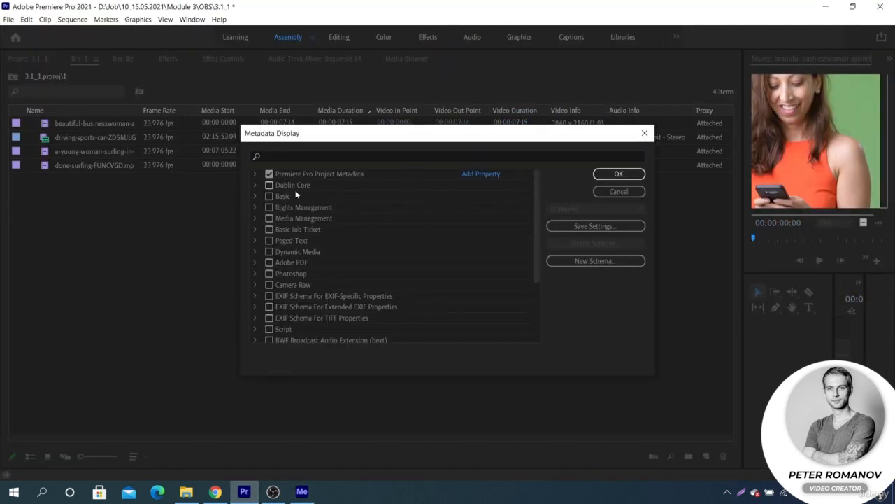
left_click(255, 175)
scroll(341, 233, "down", 8)
scroll(340, 235, "down", 5)
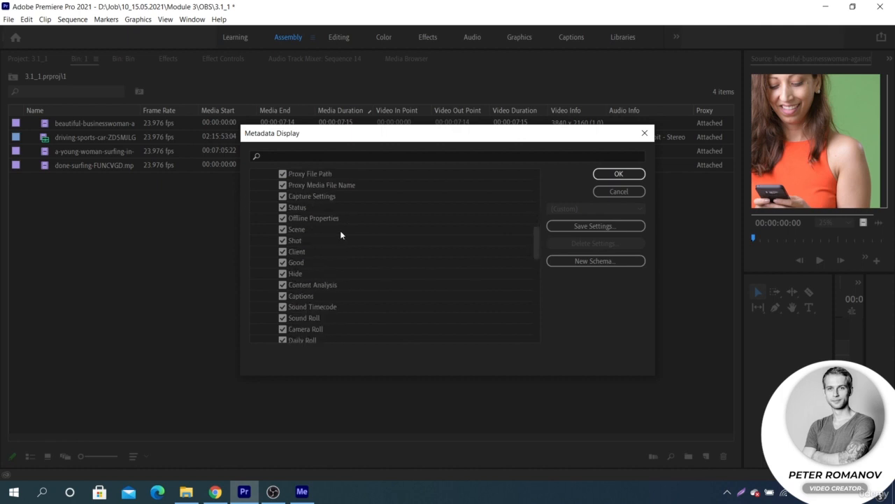
scroll(340, 230, "down", 3)
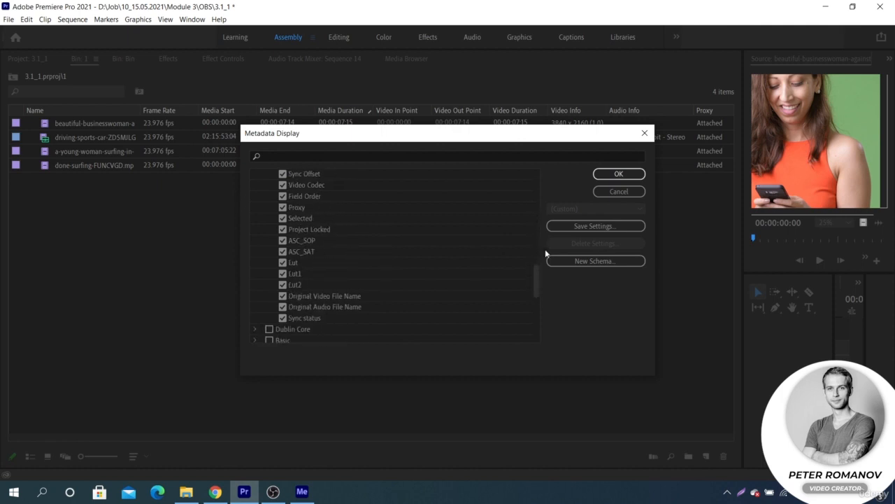
left_click(634, 175)
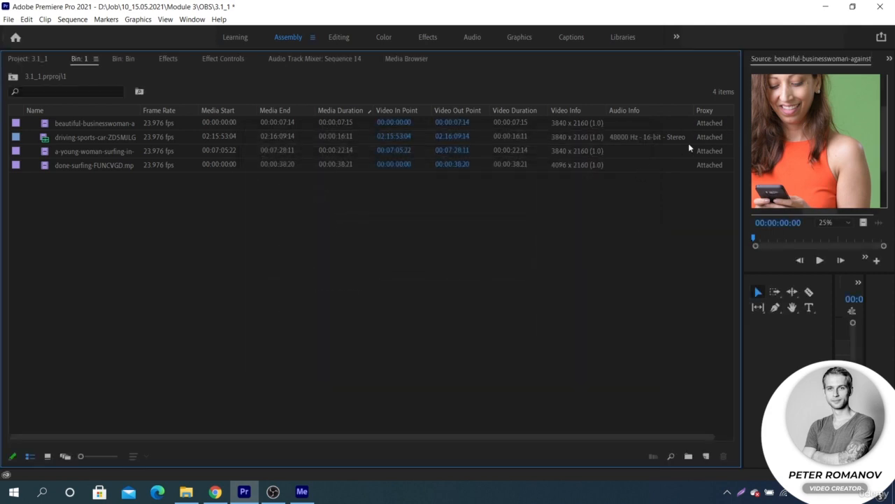
- Narrow the bin to make room for the monitor and timeline, and start creating a new sequence
left_click_drag(743, 62, 253, 79)
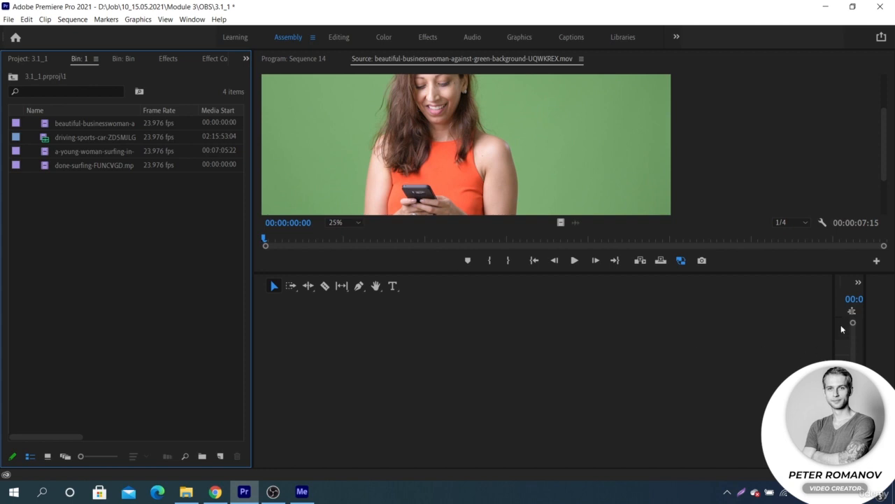
left_click_drag(832, 316, 273, 351)
left_click(221, 455)
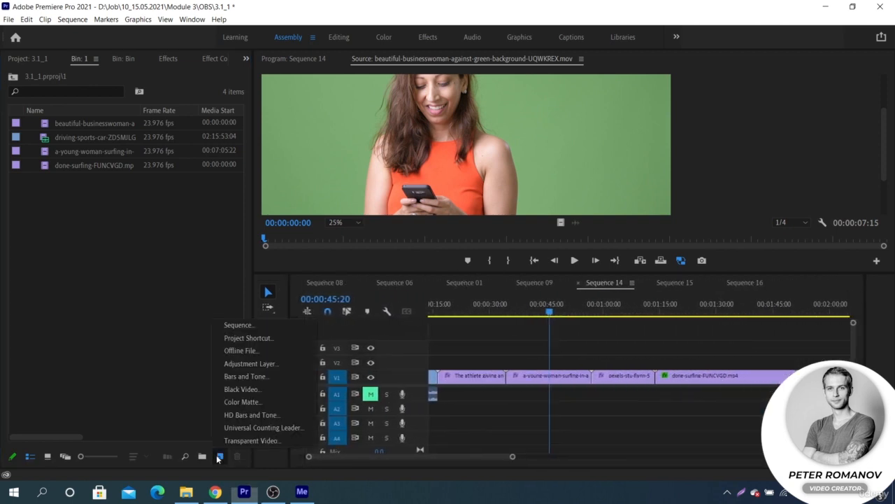
left_click(246, 328)
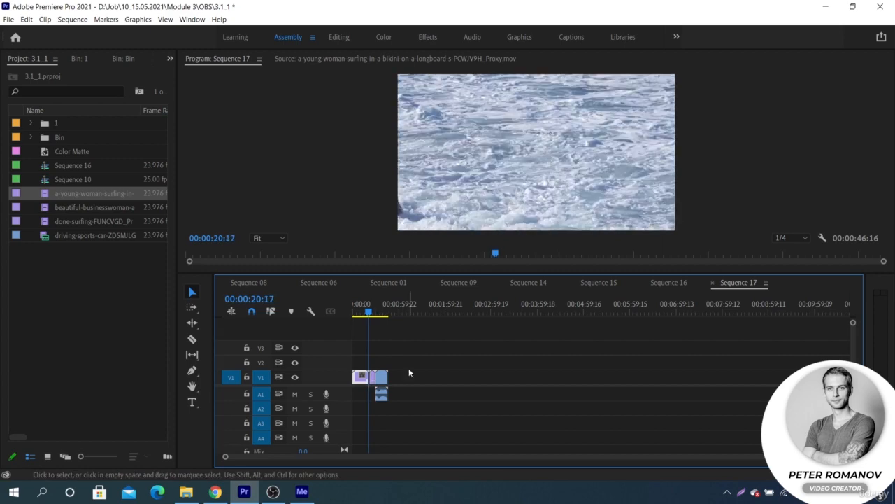
- Play Sequence 17 across the cut from the surfing clip to the businesswoman clip and enlarge the Program monitor
key("space")
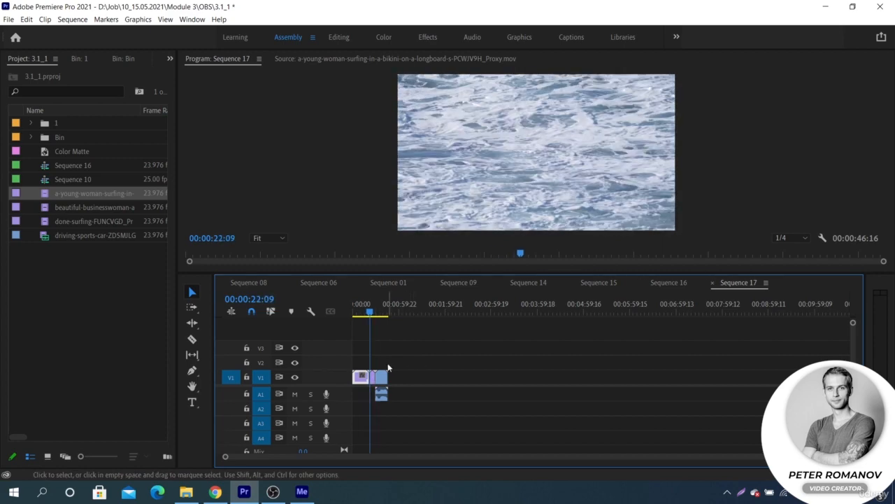
key("space")
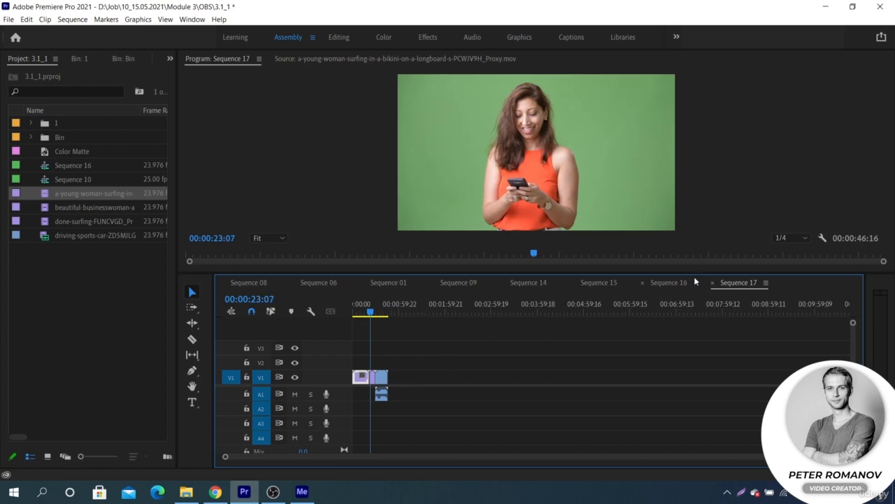
left_click_drag(694, 274, 690, 307)
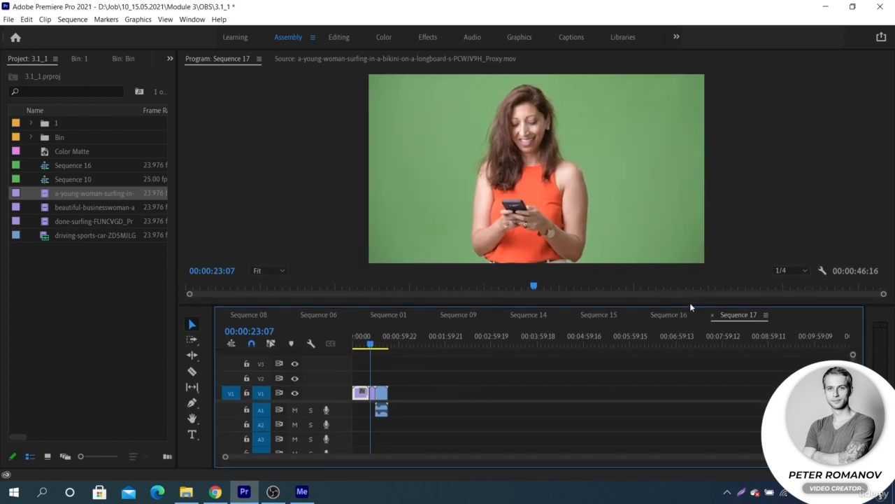
left_click(340, 37)
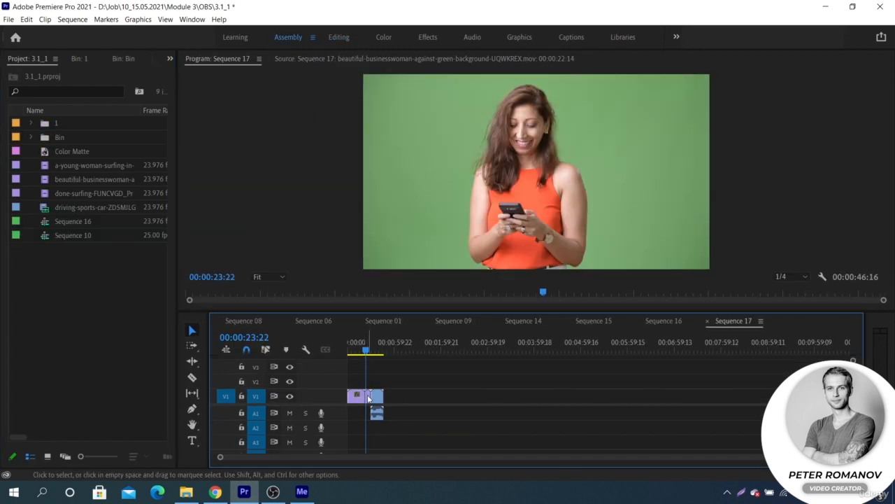
- Open the businesswoman clip from the timeline in the Source monitor and turn on Toggle Proxies
double_click(369, 396)
mouse_move(365, 350)
left_mouse_down()
mouse_move(355, 349)
mouse_move(363, 350)
left_mouse_up()
key("space")
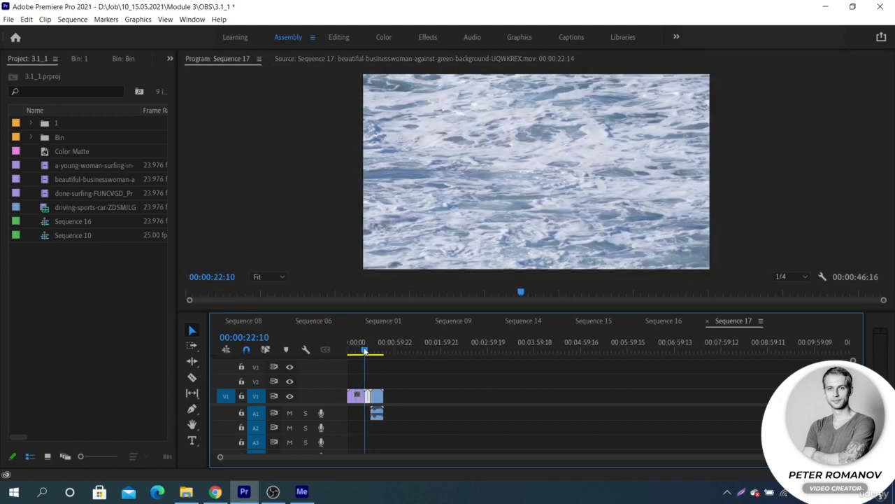
double_click(369, 399)
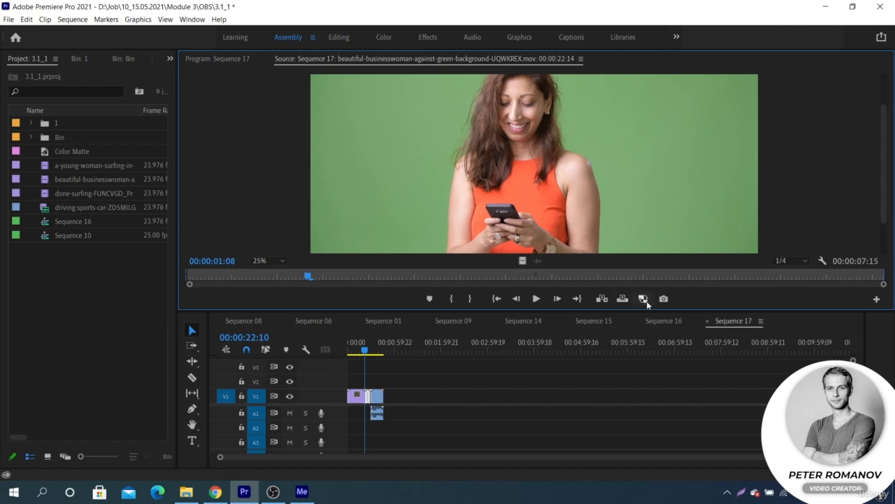
left_click(647, 301)
- Preview the sports car and surfing clips in Sequence 17 and view the surfing clip in the Source monitor
left_click(376, 354)
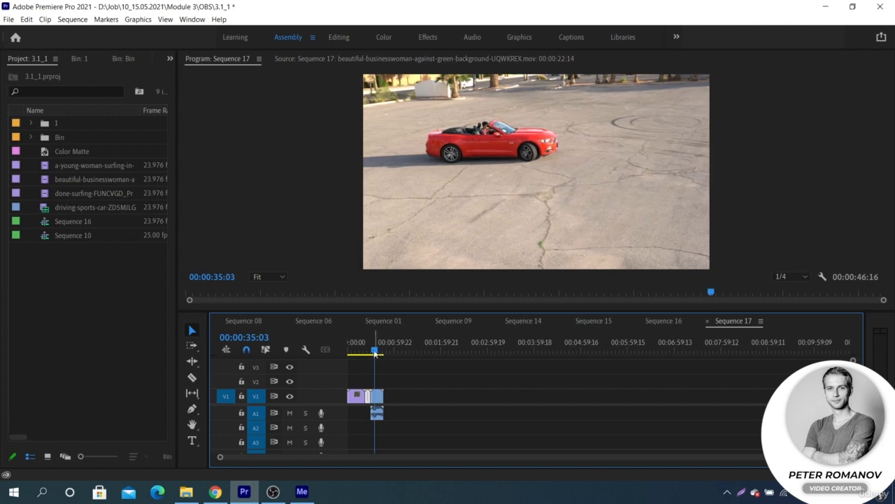
left_click(351, 352)
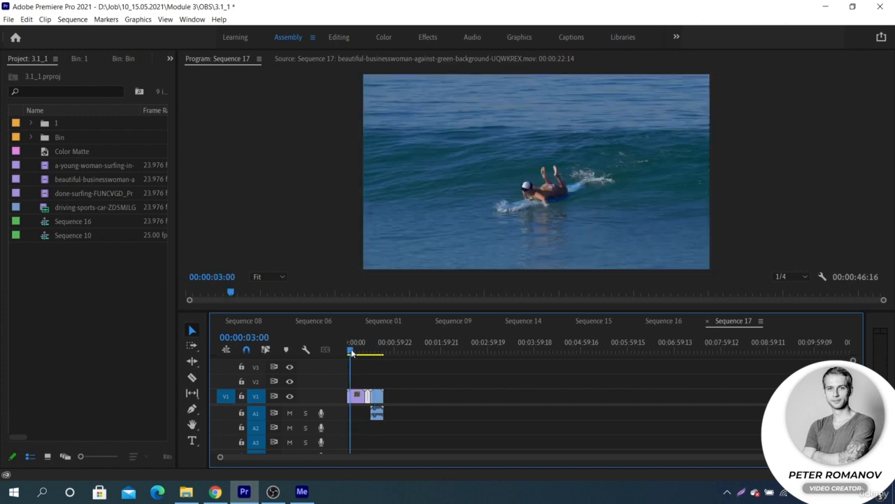
double_click(359, 397)
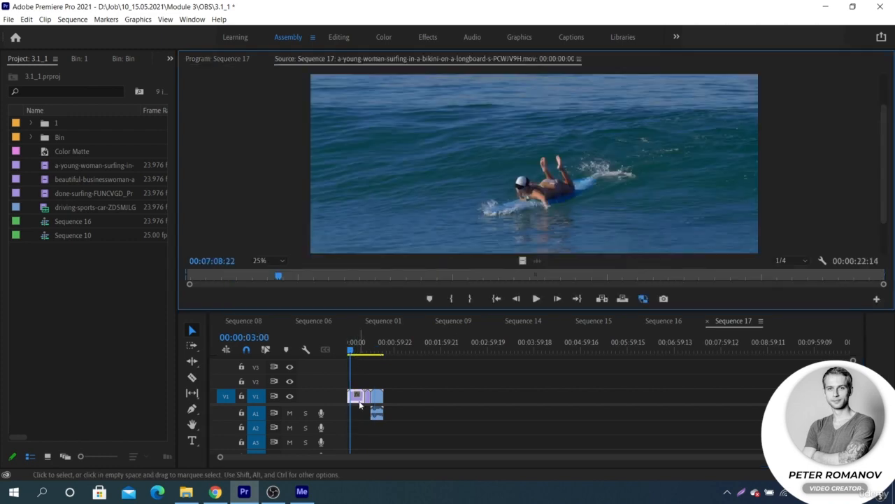
left_click(362, 356)
left_click(356, 350)
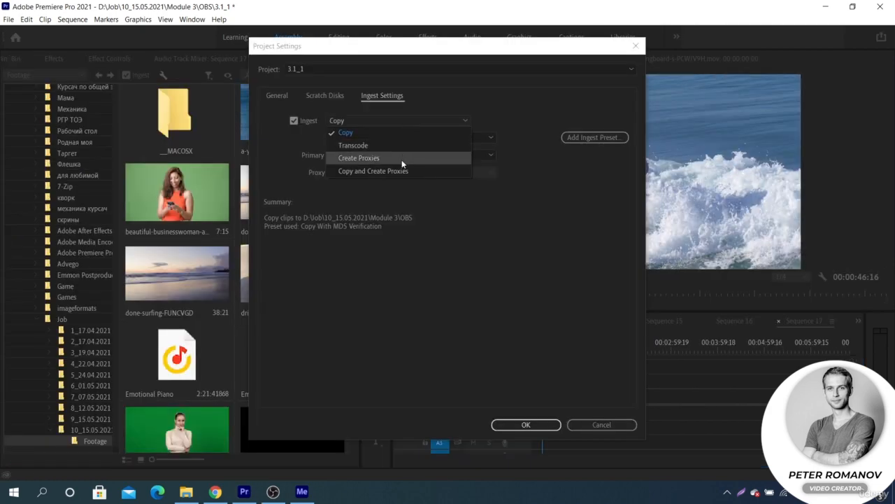
- Set ingest to Create Proxies, review the CineForm Low and H.264 Low Resolution presets, and choose ProRes High Resolution Proxy
left_click(402, 158)
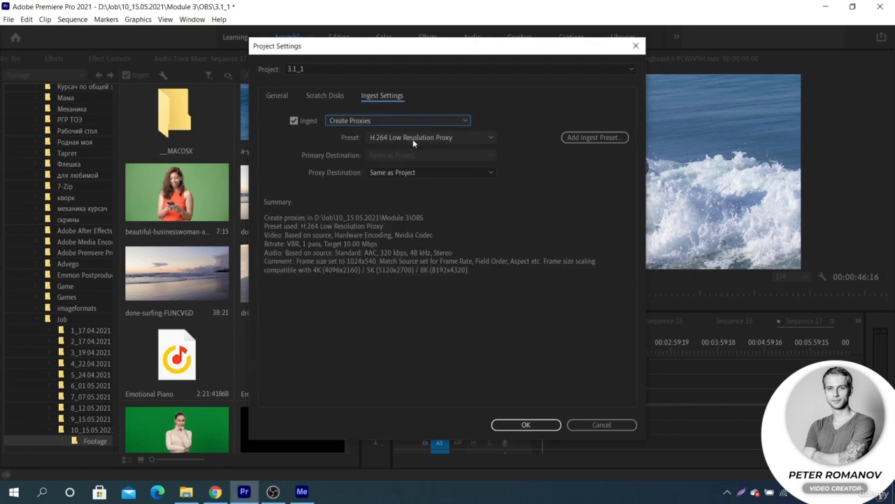
left_click(413, 138)
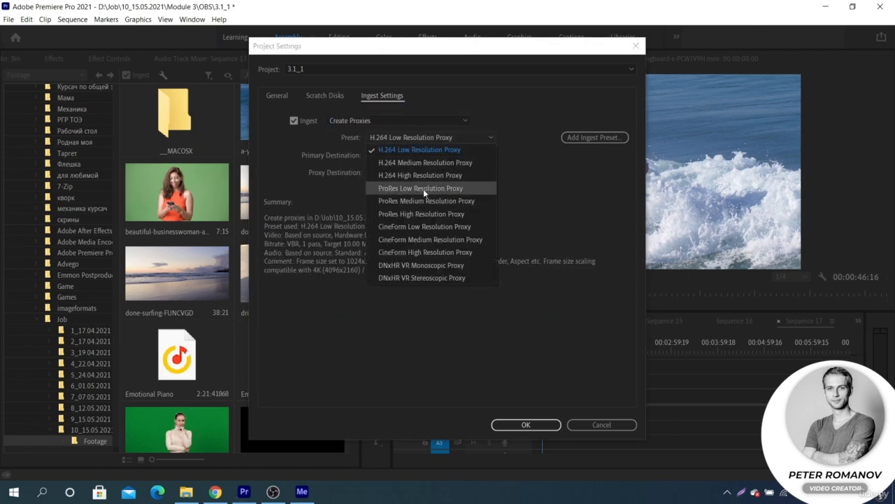
left_click(425, 227)
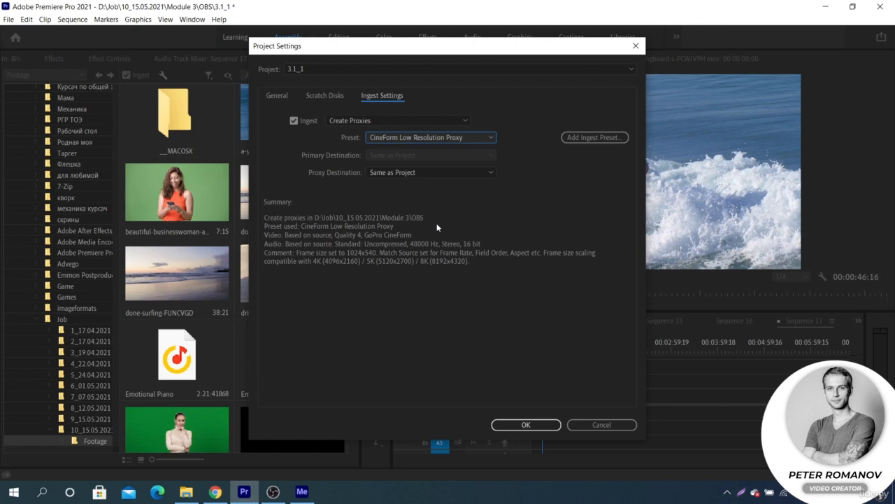
left_click(458, 138)
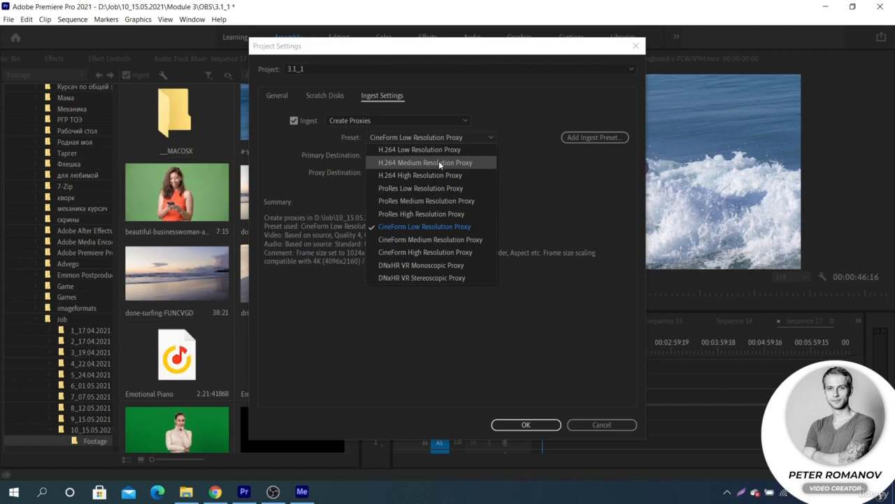
left_click(443, 154)
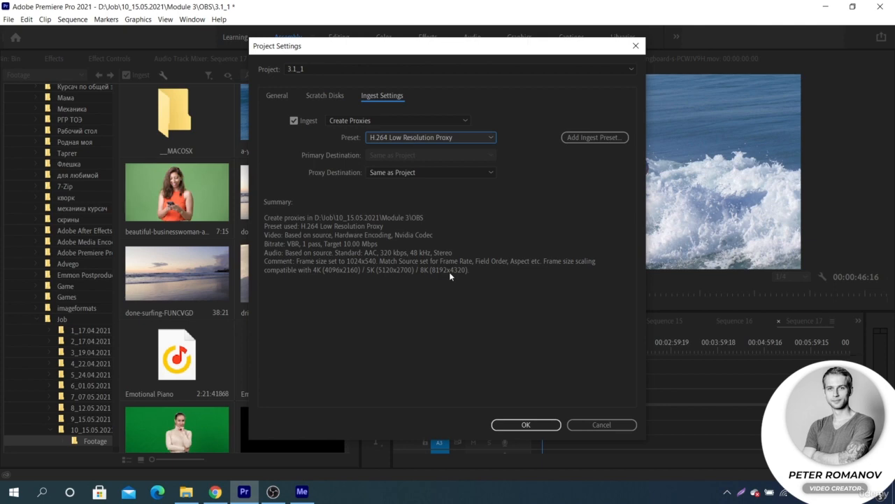
left_click(462, 137)
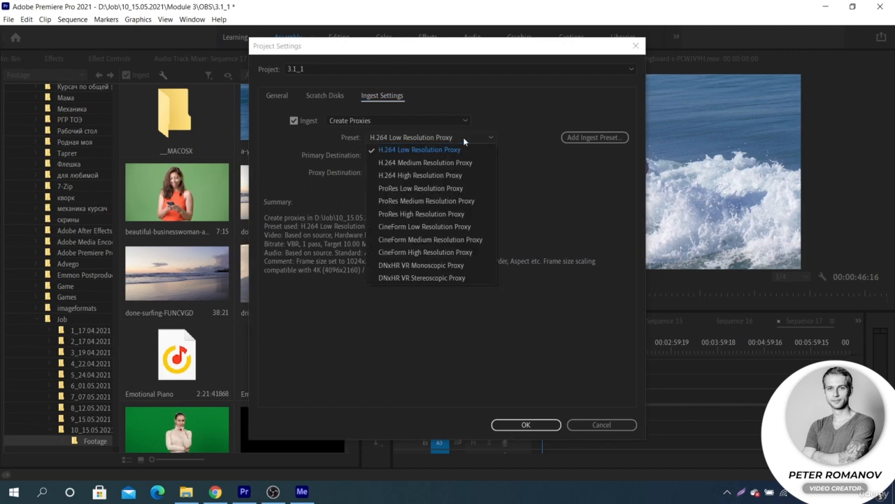
left_click(455, 213)
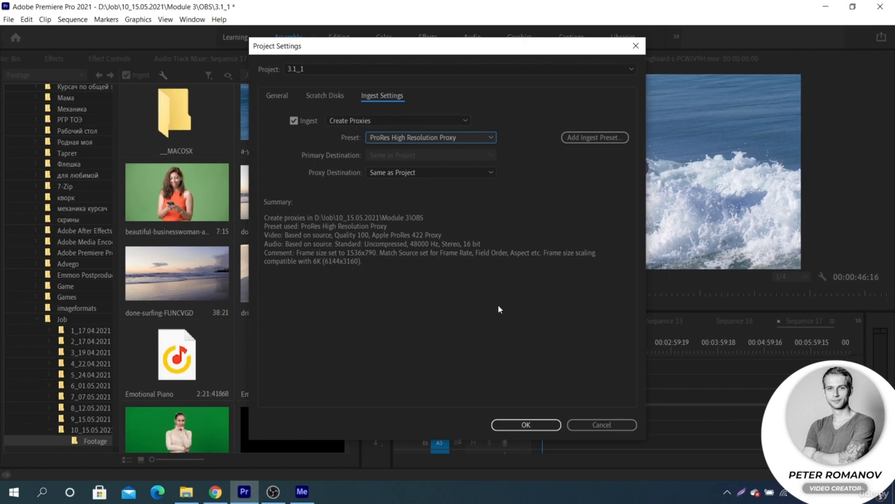
- Discard the project settings dialog and preview the surfing, sports car and businesswoman clips in Sequence 17
left_click(602, 424)
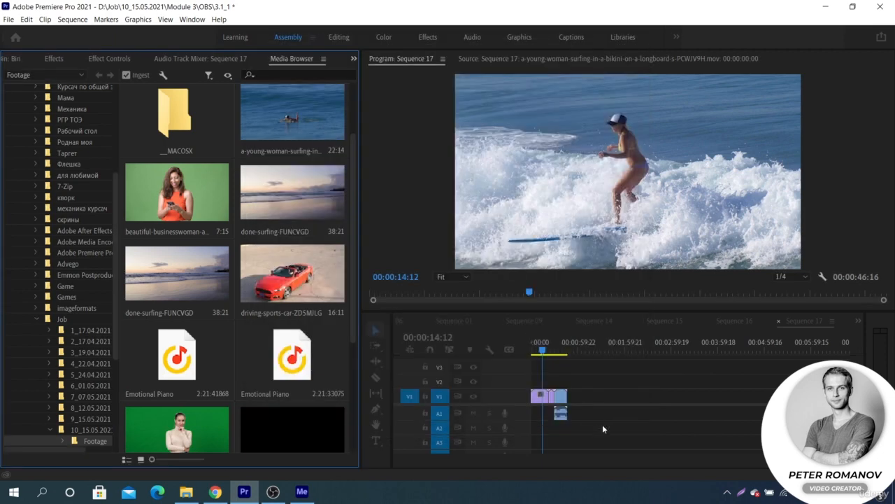
left_click_drag(542, 350, 544, 349)
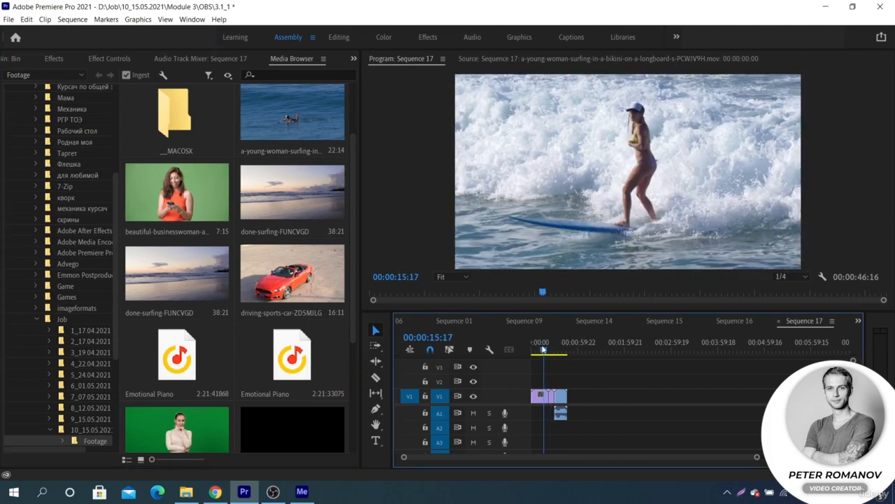
left_click(559, 350)
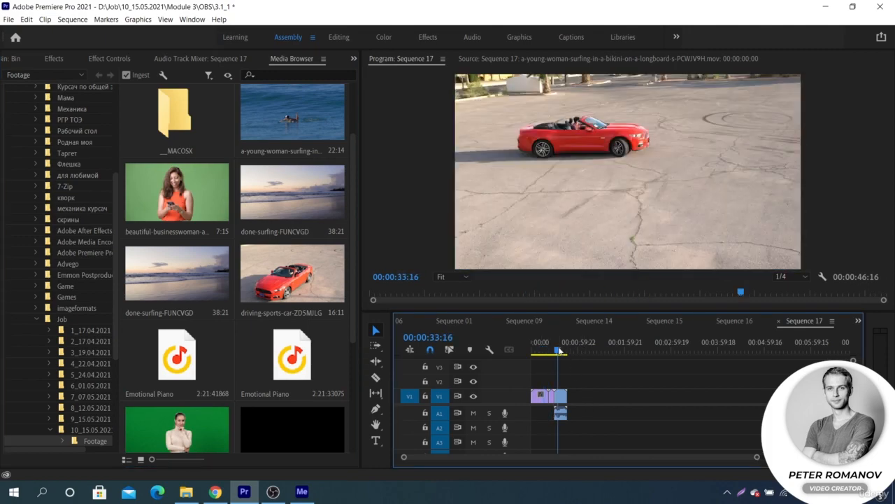
left_click_drag(559, 350, 550, 353)
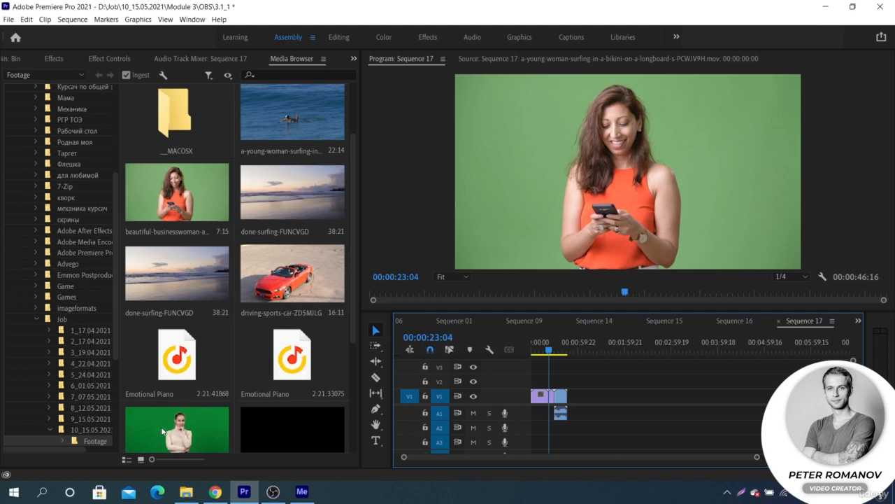
- Create a proxy for done-surfing-FUNCVGD.mp4 using QuickTime and ProRes Low Resolution Proxy, saved next to the original media in the Proxy folder
left_click(127, 460)
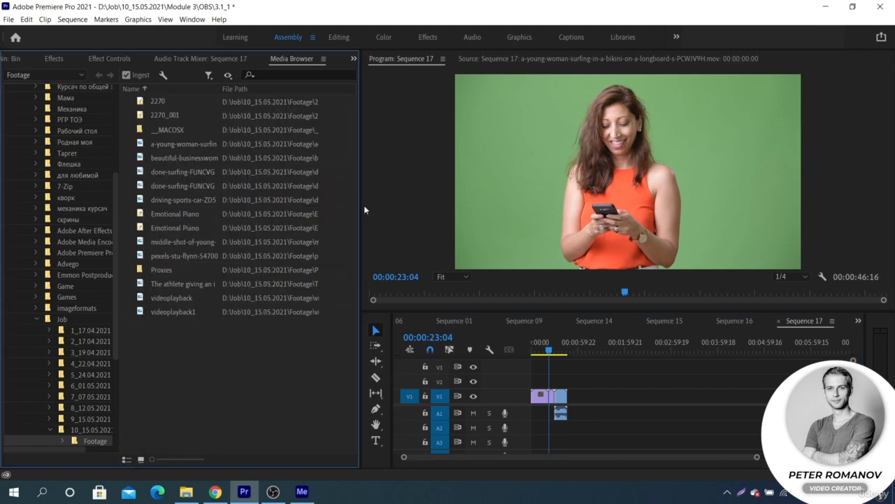
left_click_drag(363, 205, 463, 206)
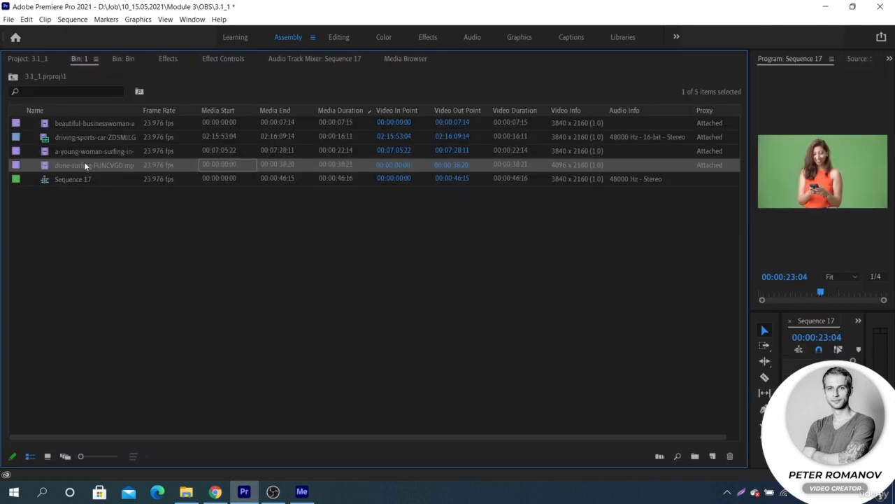
right_click(84, 166)
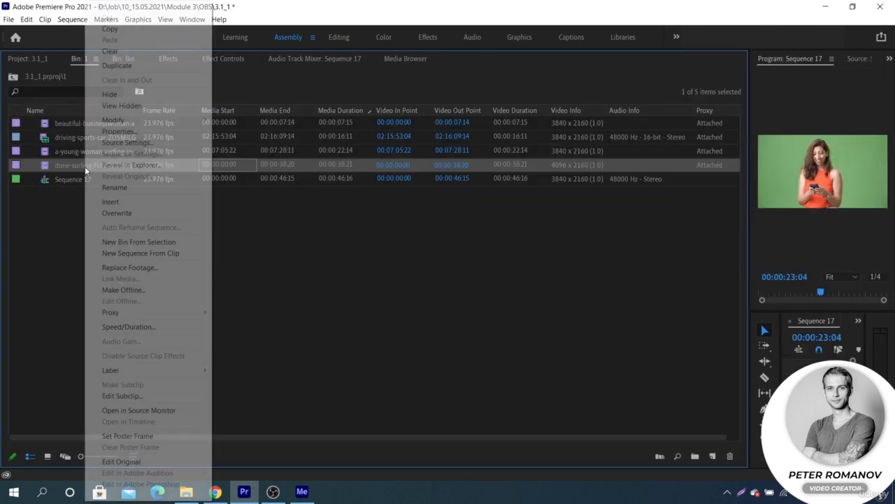
mouse_move(144, 314)
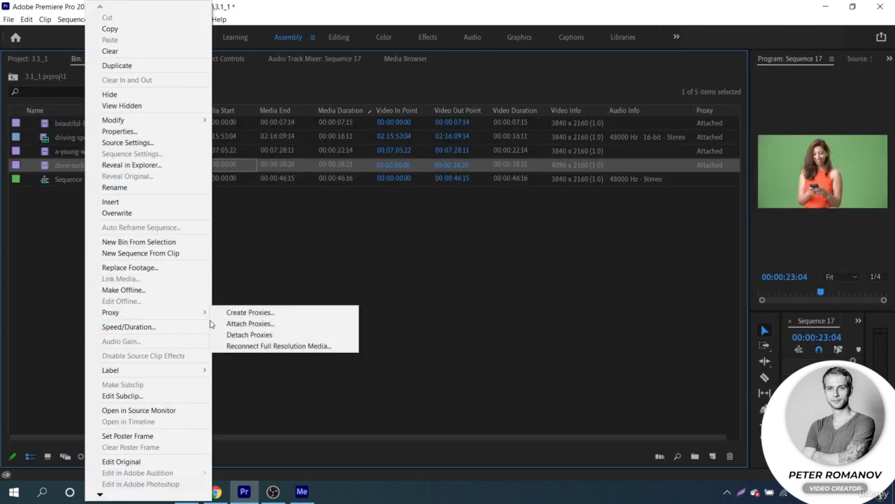
left_click(223, 316)
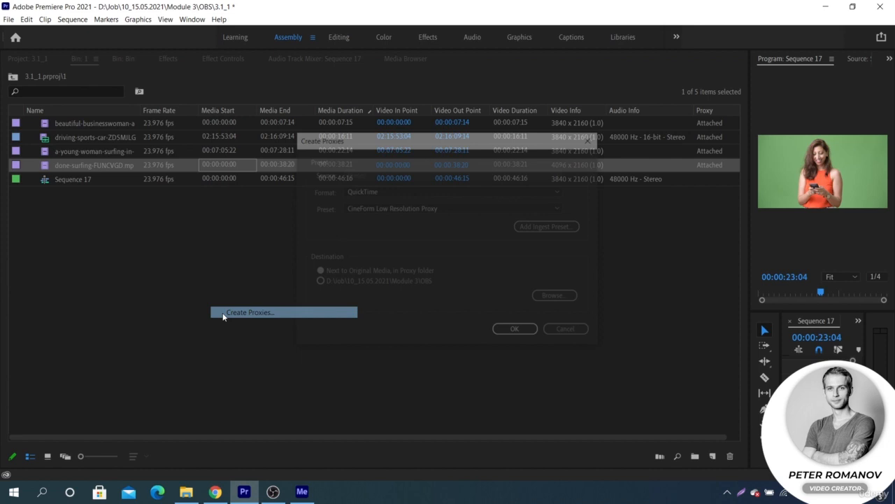
left_click(449, 208)
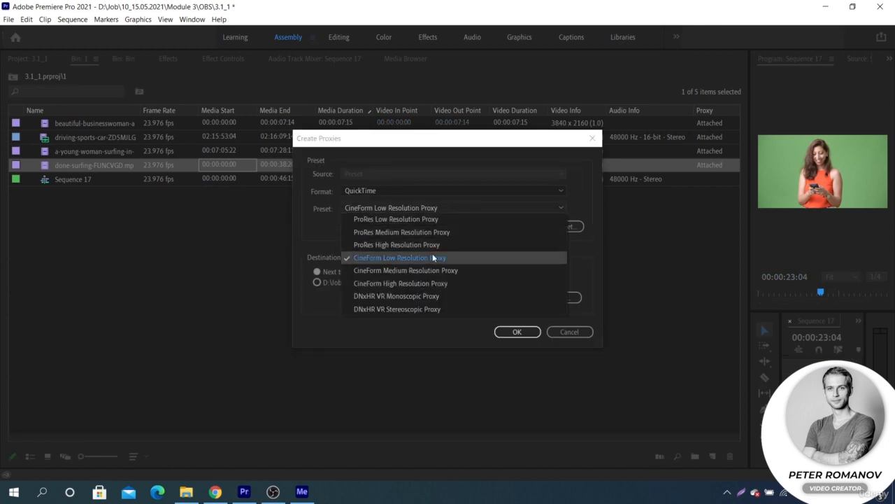
left_click(433, 220)
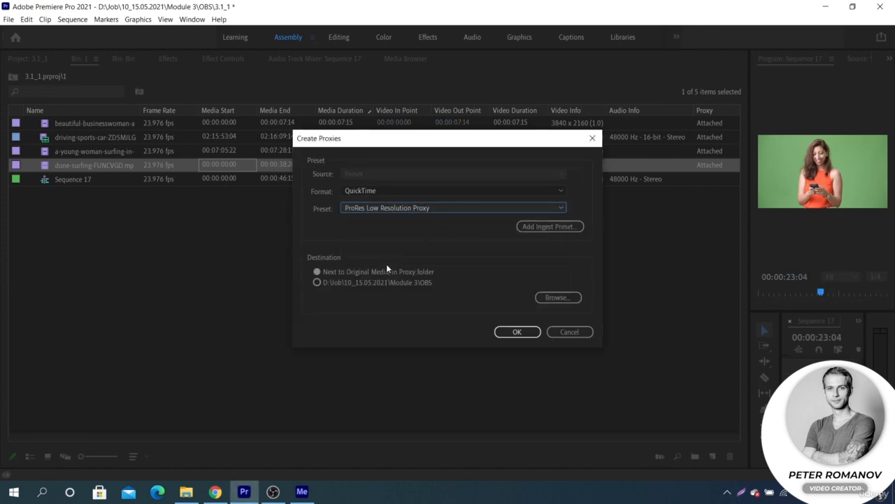
left_click(318, 273)
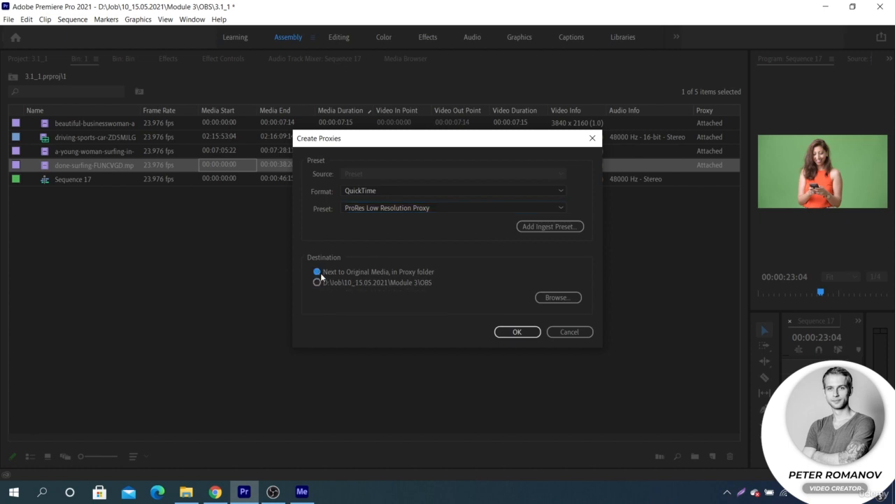
left_click(519, 333)
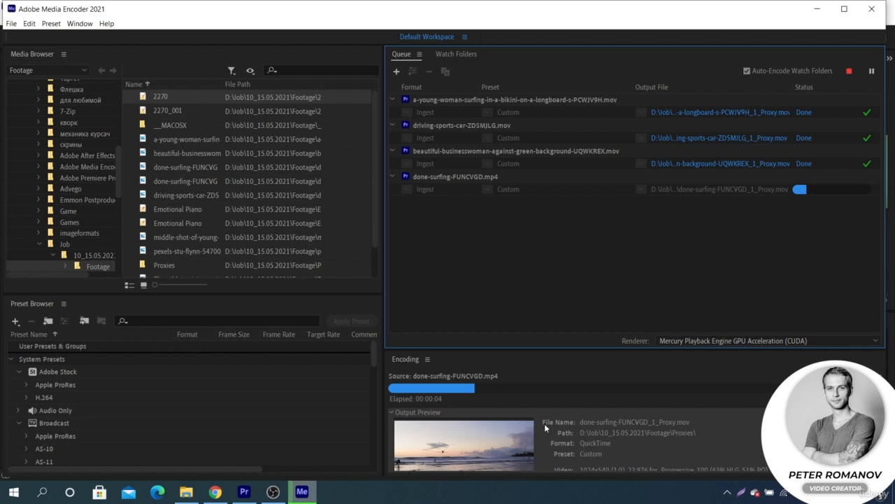
- Review the done-surfing proxy encode in Media Encoder, then check the clip's Proxy status in Premiere Pro's bin
scroll(753, 429, "down", 2)
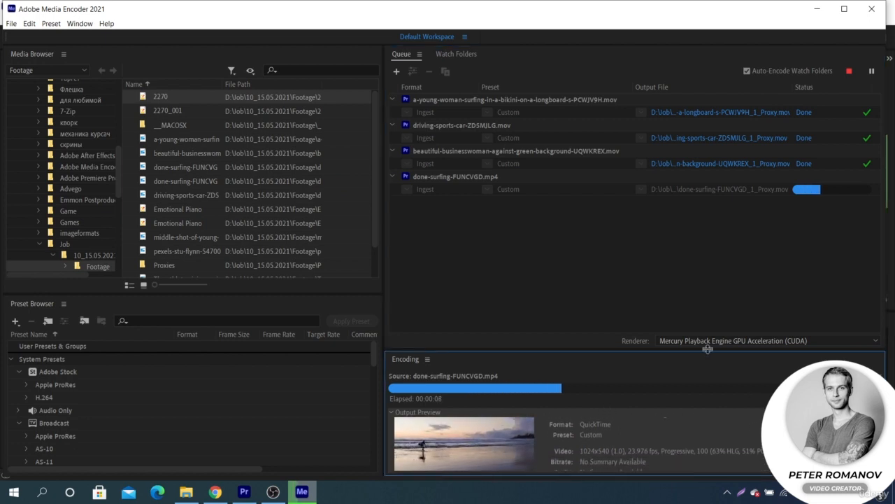
left_click(244, 492)
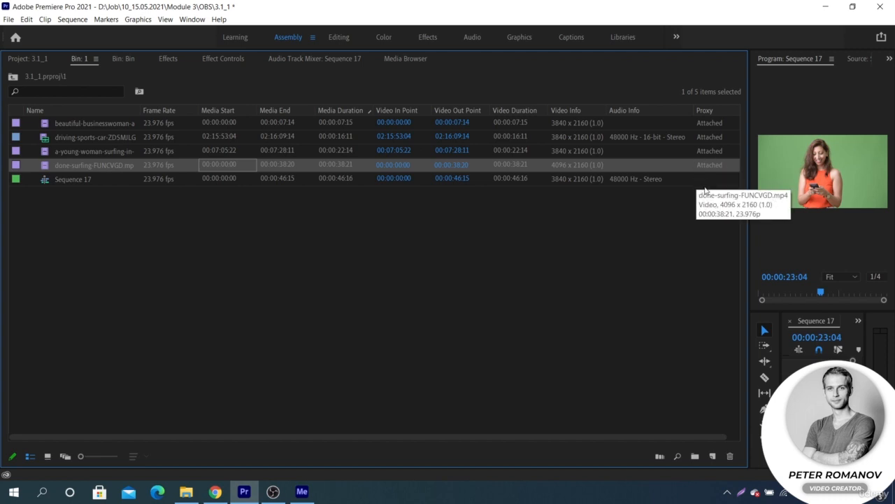
left_click(665, 206)
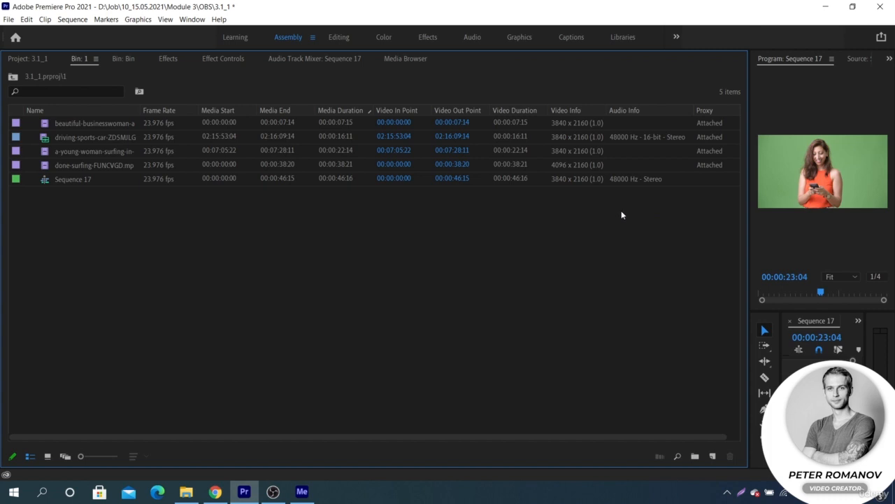
- Narrow the bin, widen the timeline, and append the done-surfing clip to V1 in Sequence 17 for a preview
left_click_drag(747, 149, 386, 329)
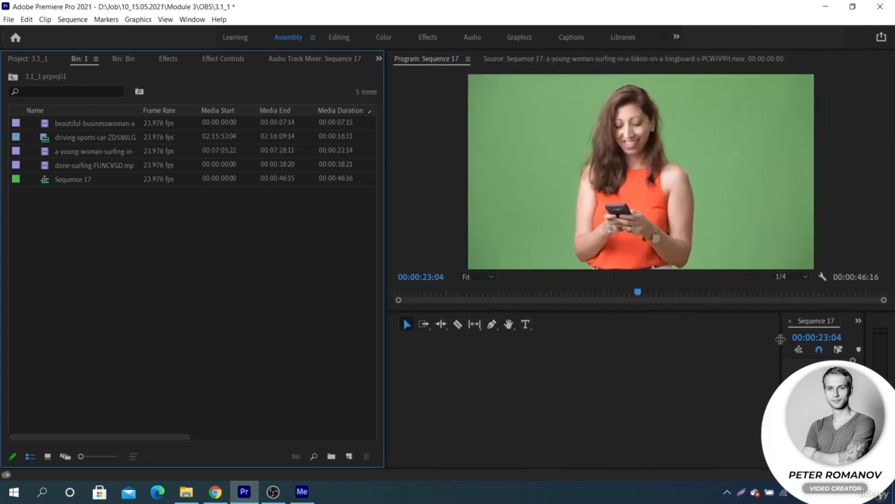
left_click_drag(781, 340, 404, 345)
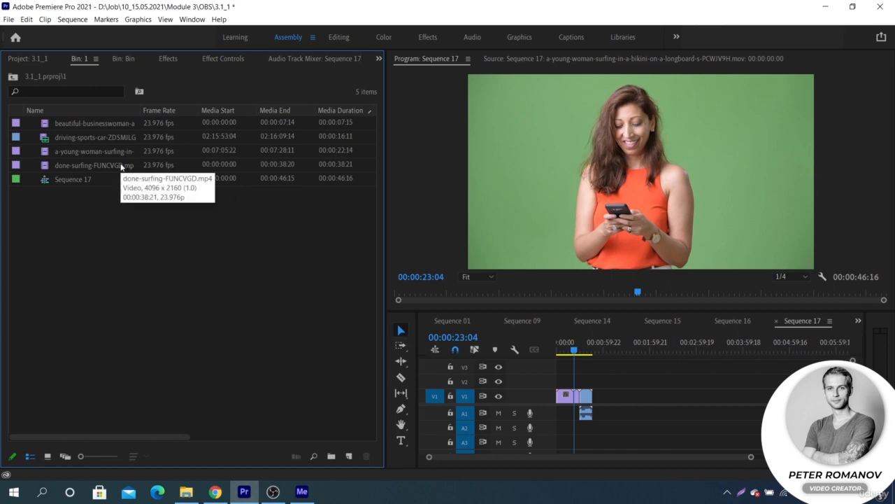
left_click_drag(120, 165, 596, 397)
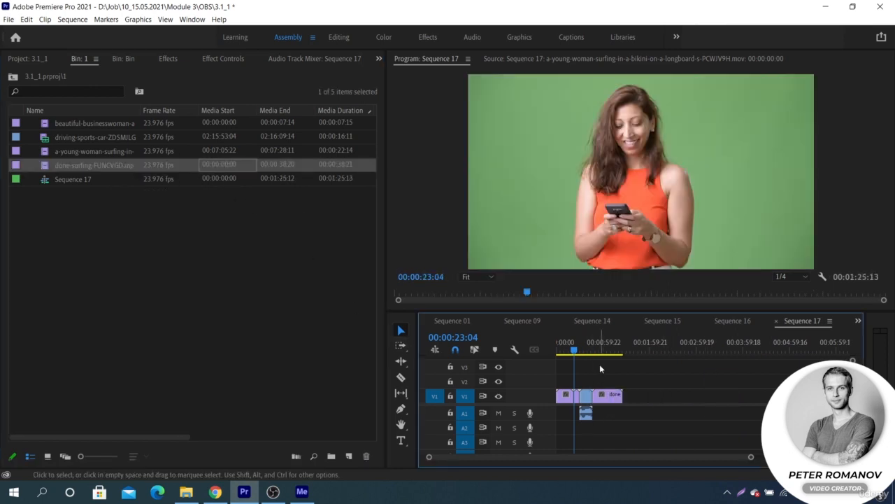
left_click(601, 348)
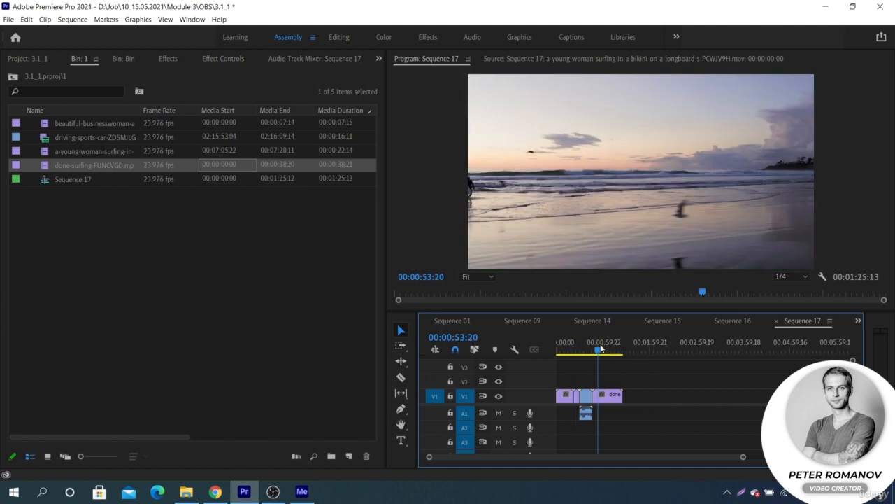
left_click(631, 209)
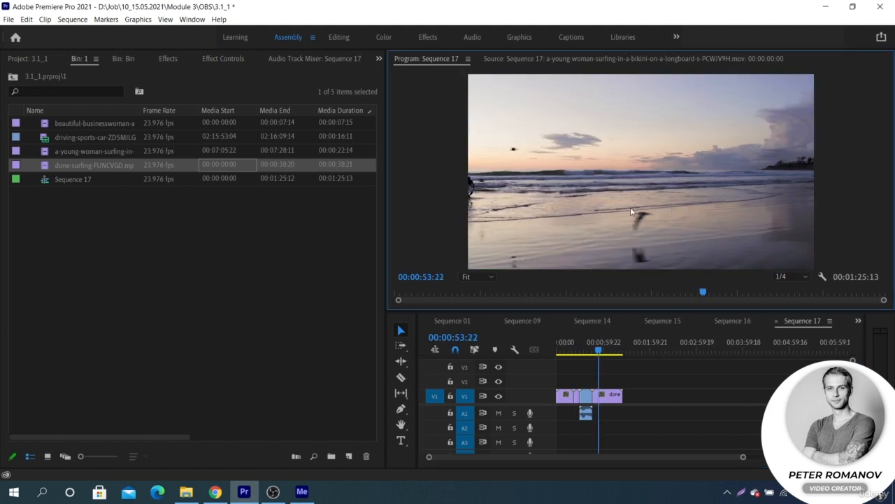
key("Left")
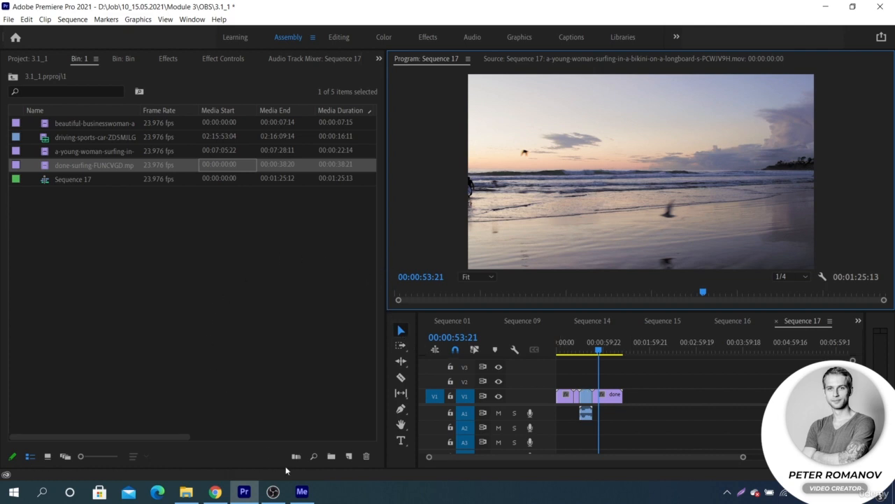
- Switch to Media Encoder and queue the done-surfing, sports car, businesswoman and young-woman-surfing clips as separate sources
left_click(302, 491)
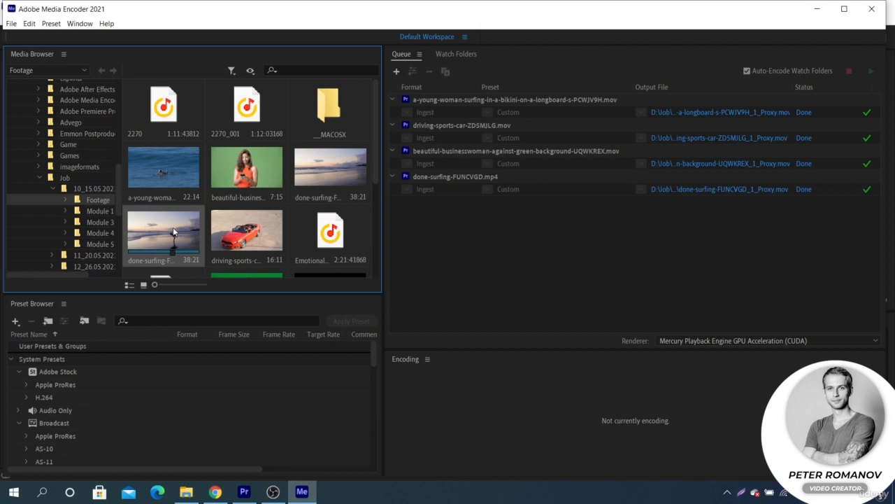
left_click_drag(177, 230, 403, 225)
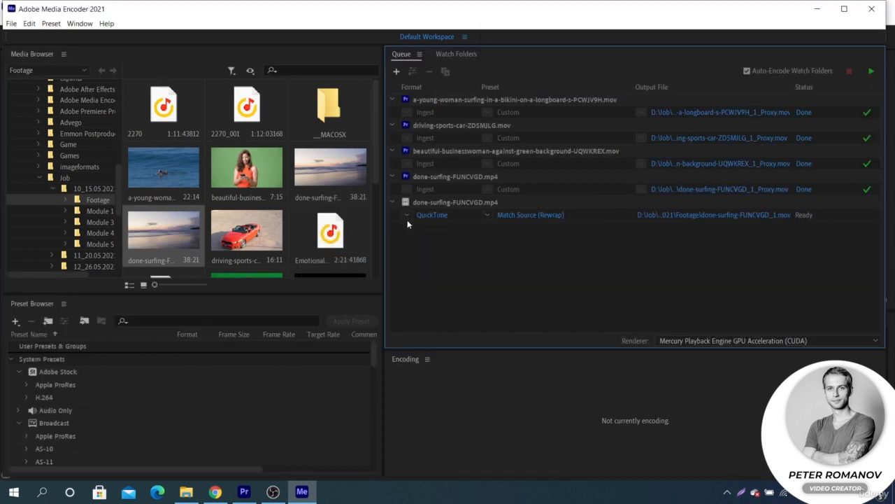
left_click_drag(256, 225, 413, 235)
left_click_drag(253, 171, 410, 203)
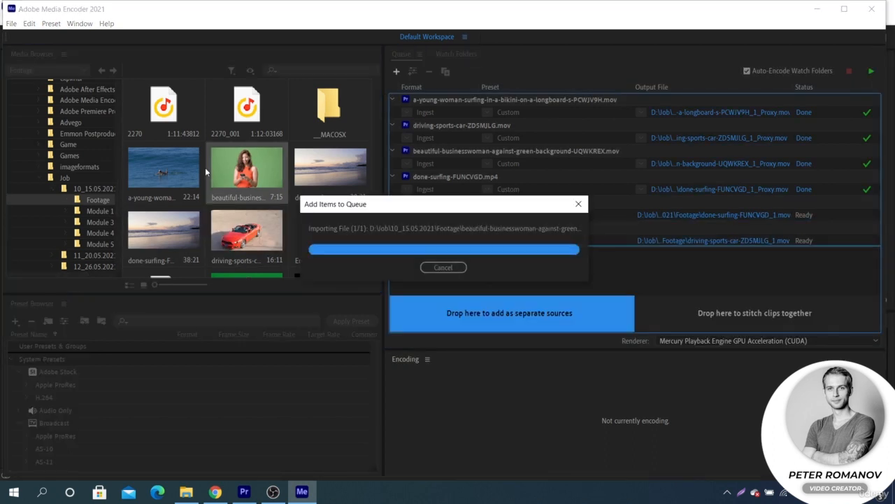
left_click_drag(181, 172, 517, 221)
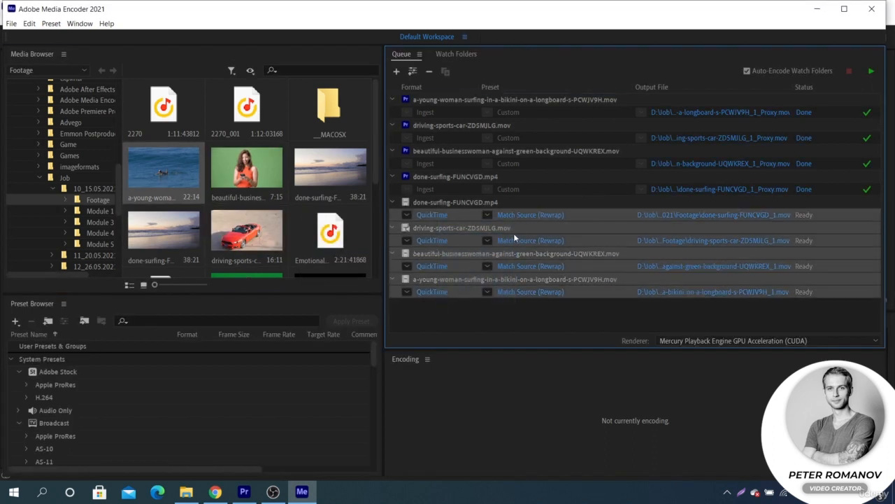
- Apply the GoPro CineForm RGB 12-bit with alpha at Maximum Bit Depth preset to the four queued clips and lower the quality to its minimum
left_click(531, 214)
left_click(508, 261)
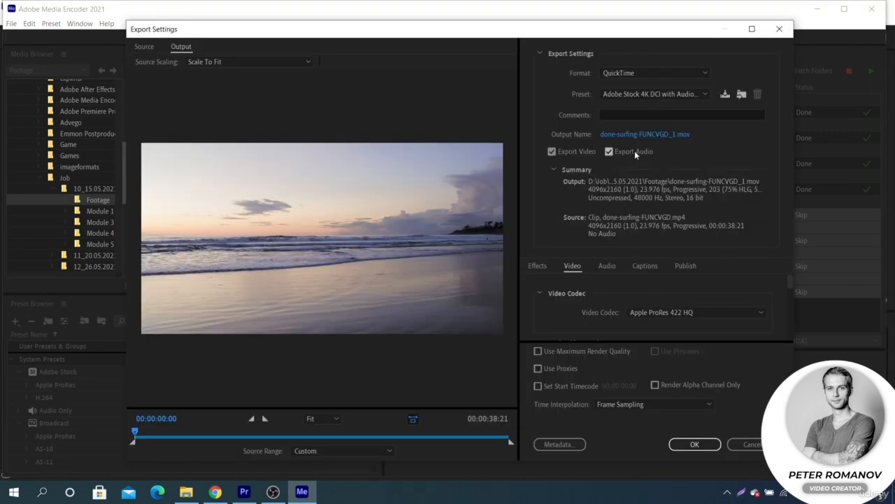
left_click(645, 93)
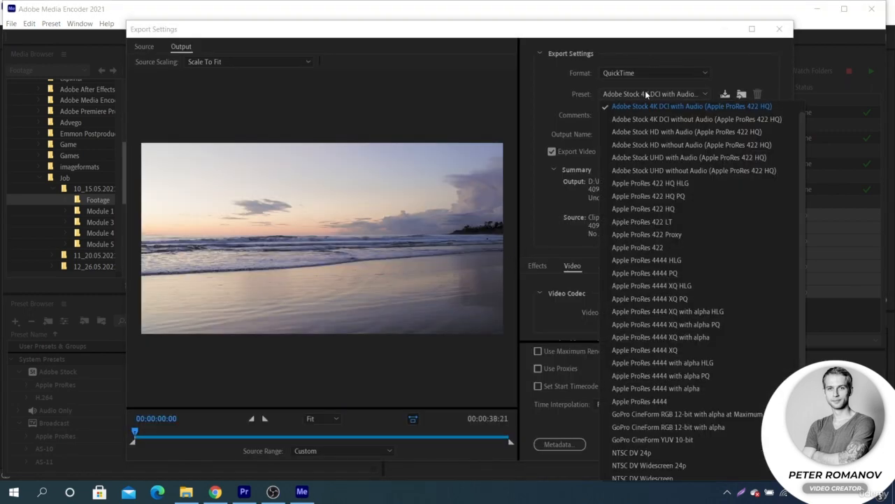
scroll(642, 124, "up", 1)
scroll(643, 125, "down", 3)
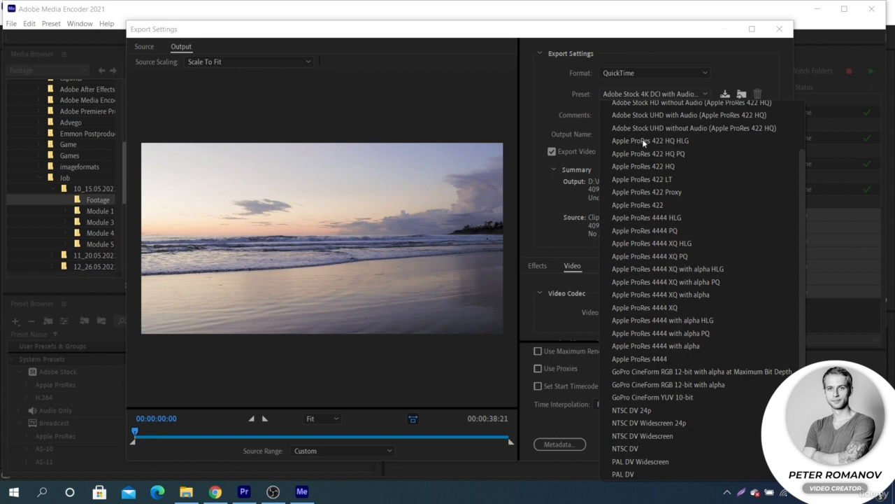
left_click(677, 375)
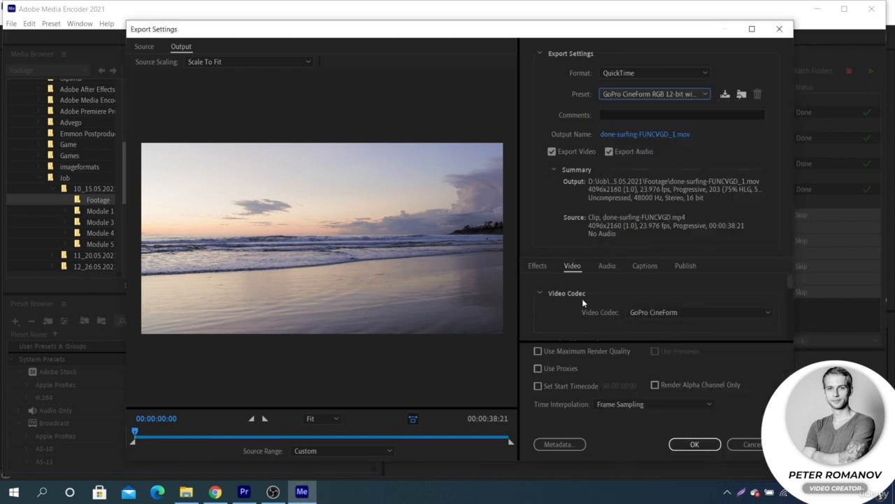
scroll(582, 300, "down", 2)
left_click_drag(711, 294, 693, 296)
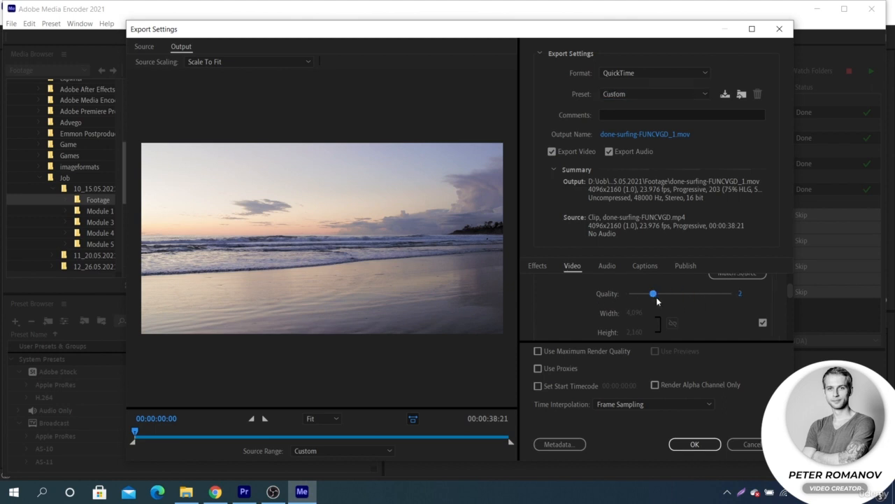
- Unlink the frame size from the source, set the export to 1280 wide by 720 high, and apply the export settings
scroll(658, 298, "down", 1)
left_click(764, 304)
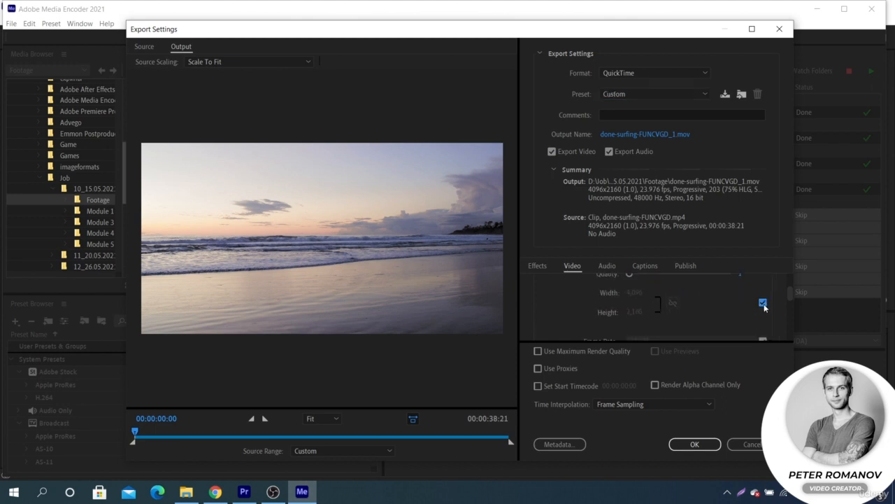
left_click(632, 293)
type("1280")
key("Return")
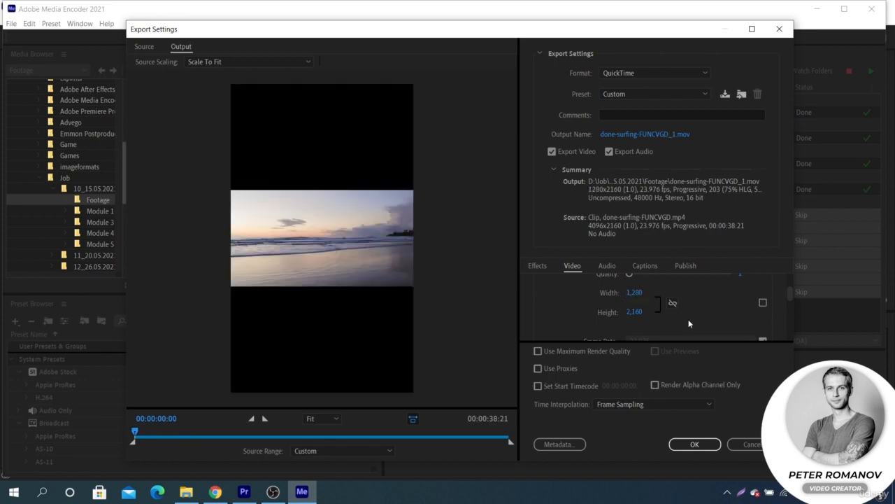
left_click(637, 315)
type("720")
key("Return")
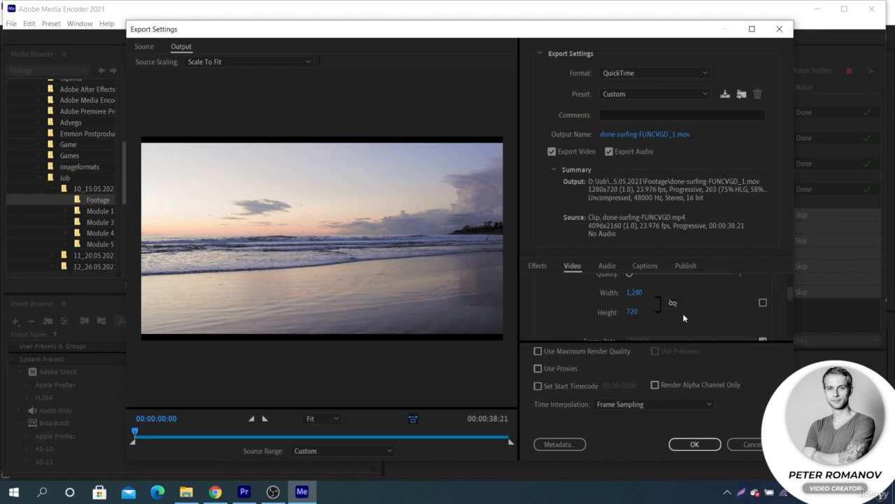
left_click(695, 444)
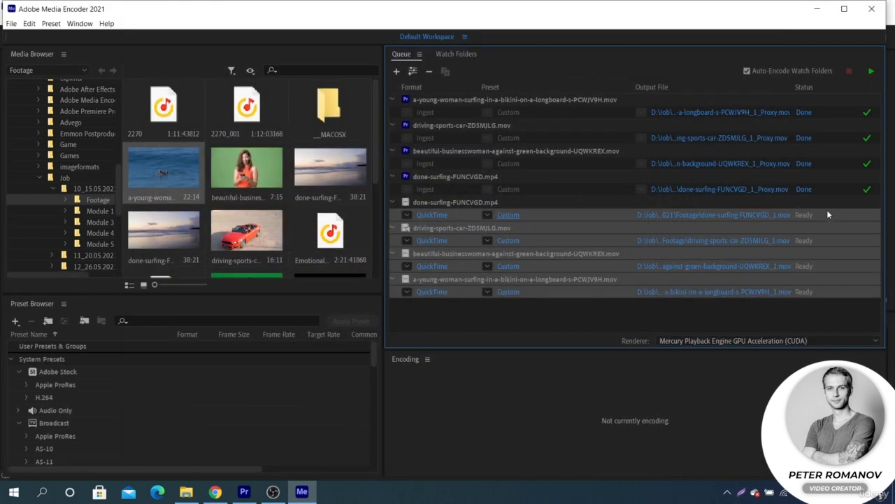
- Start encoding the queued clips
left_click(871, 72)
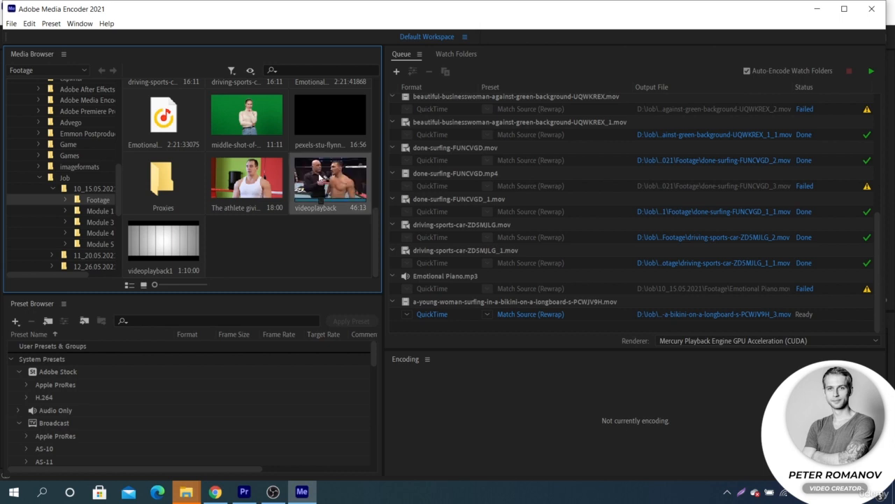
- Queue the videoplayback clip as a separate source and save its output as videoplayback in the Footage folder
left_click_drag(322, 186, 435, 331)
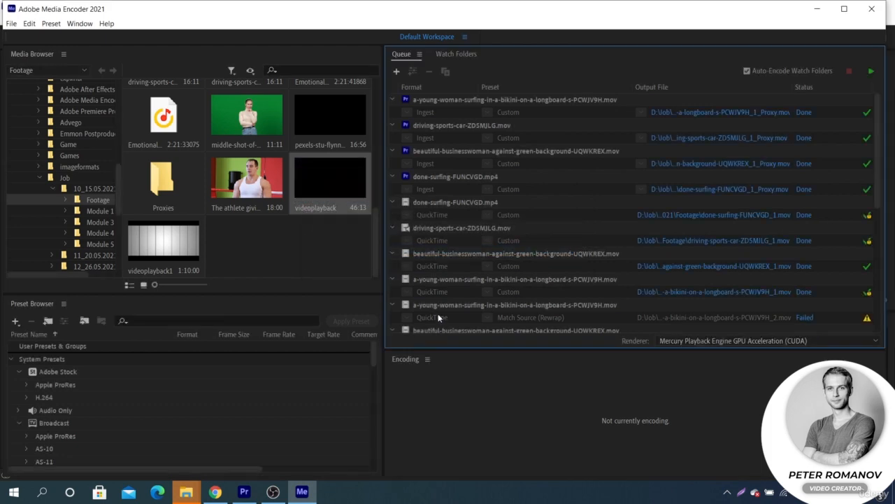
scroll(440, 285, "down", 3)
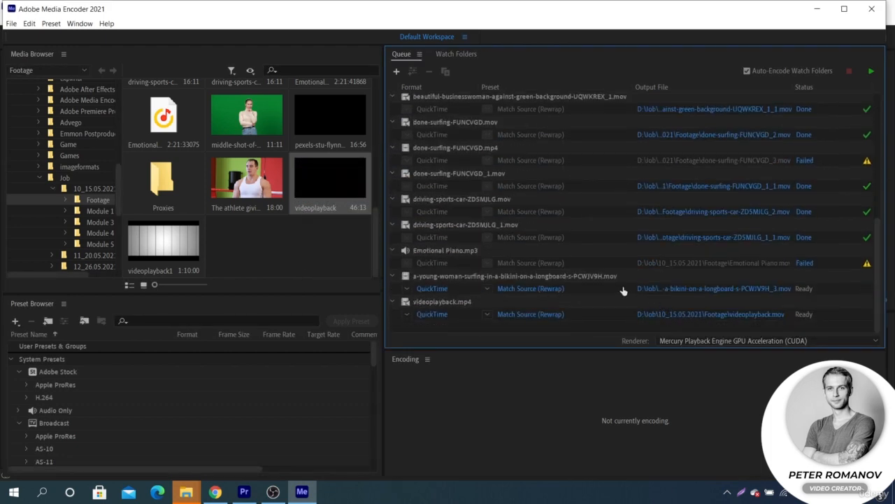
left_click(672, 314)
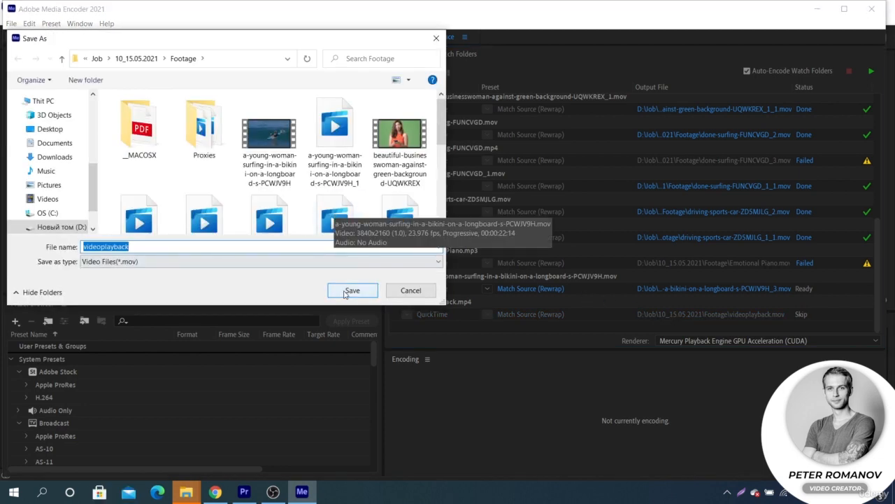
left_click(350, 290)
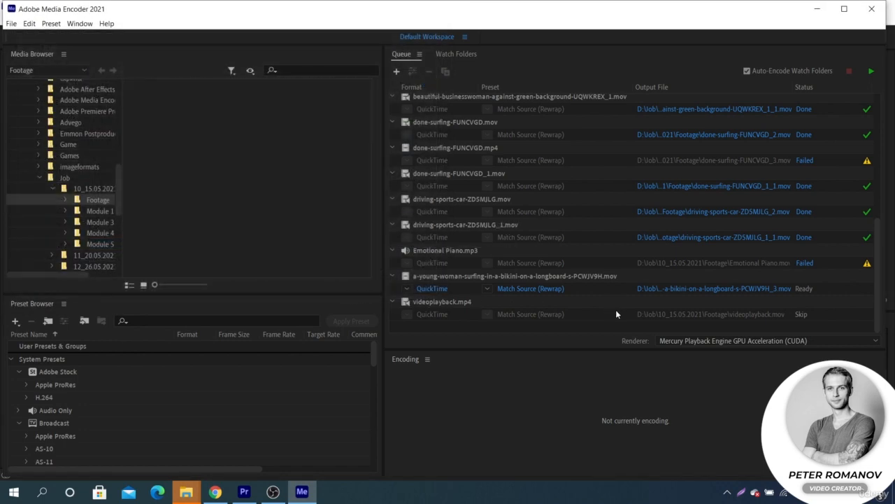
- Apply the GoPro CineForm YUV 10-bit preset to the videoplayback export and lower the quality to its minimum
left_click(540, 314)
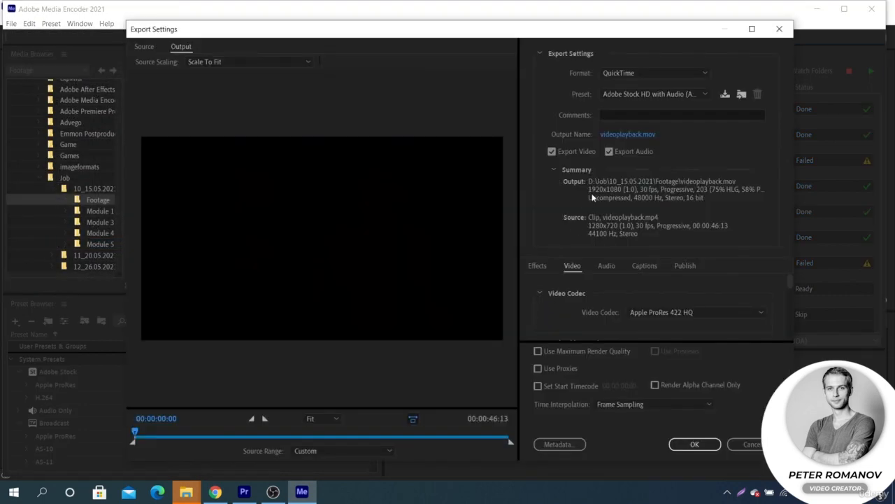
left_click(645, 96)
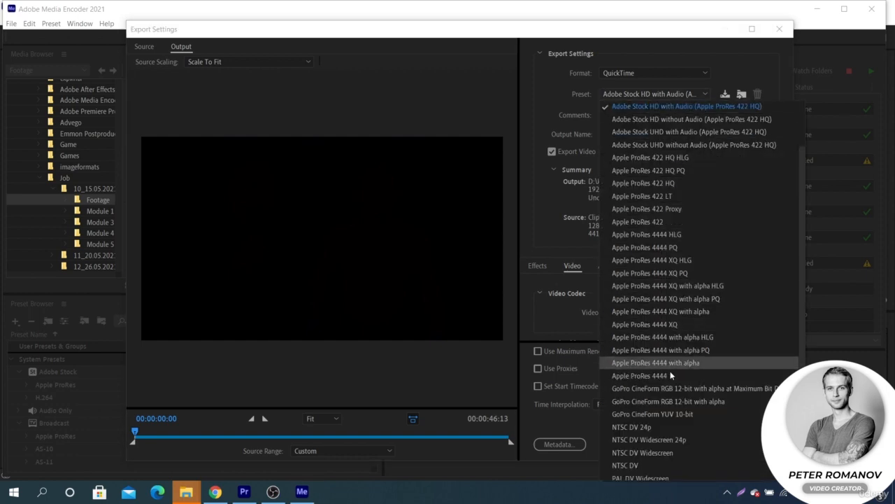
left_click(676, 413)
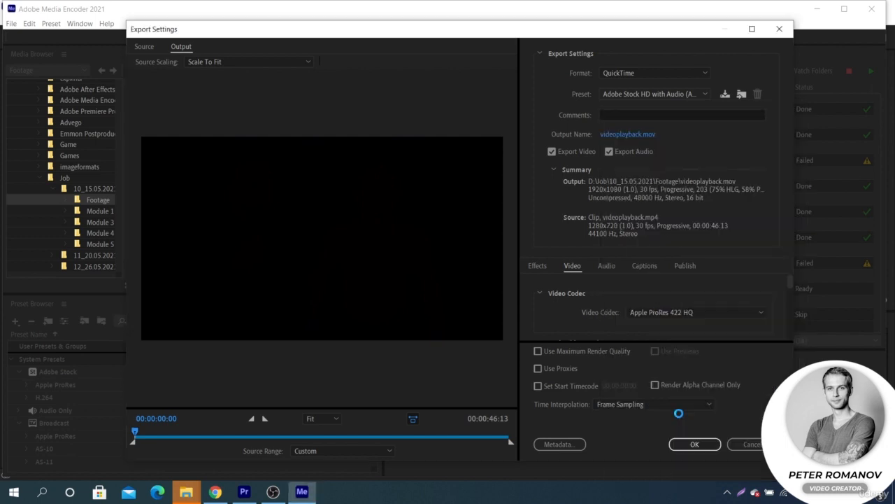
scroll(593, 281, "down", 3)
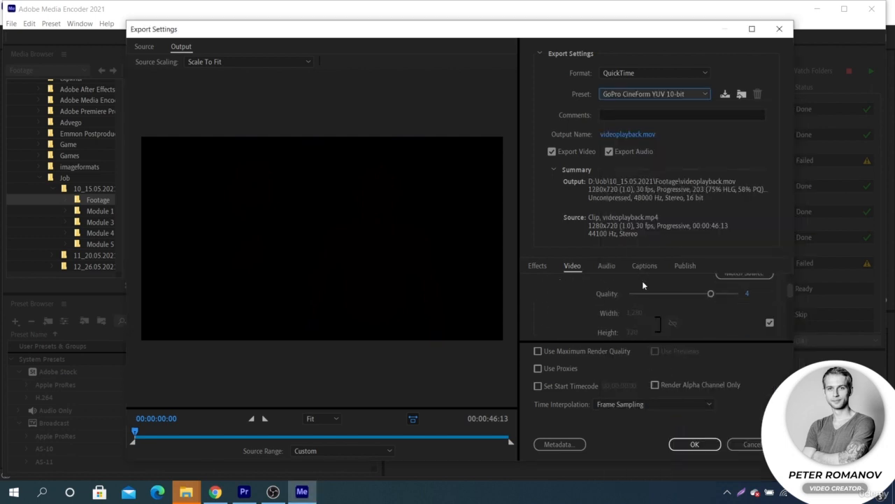
left_click_drag(708, 294, 625, 298)
- Unlink the videoplayback export's frame size from the source and set it to 1920 wide by 1600 high
scroll(707, 299, "down", 1)
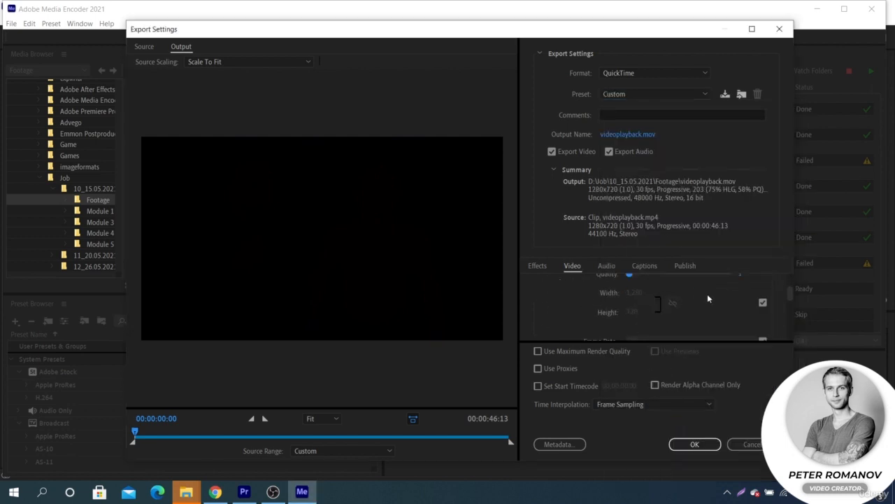
left_click(763, 303)
scroll(728, 311, "down", 2)
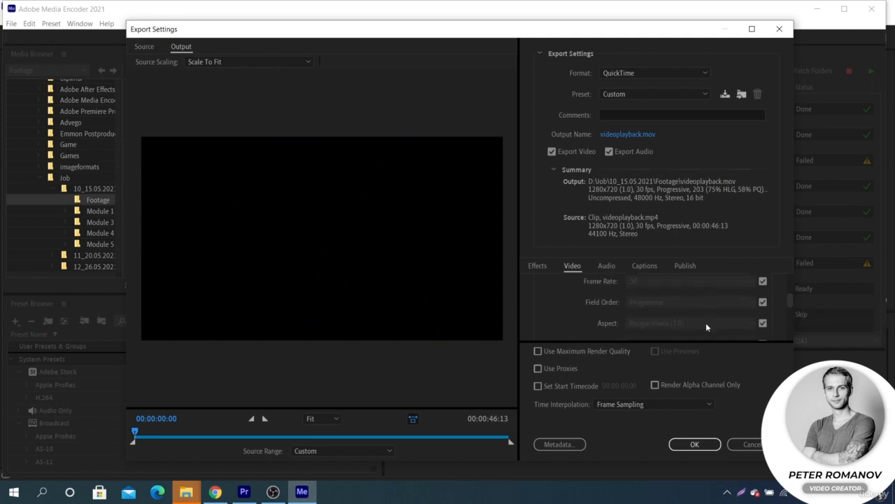
scroll(719, 319, "up", 1)
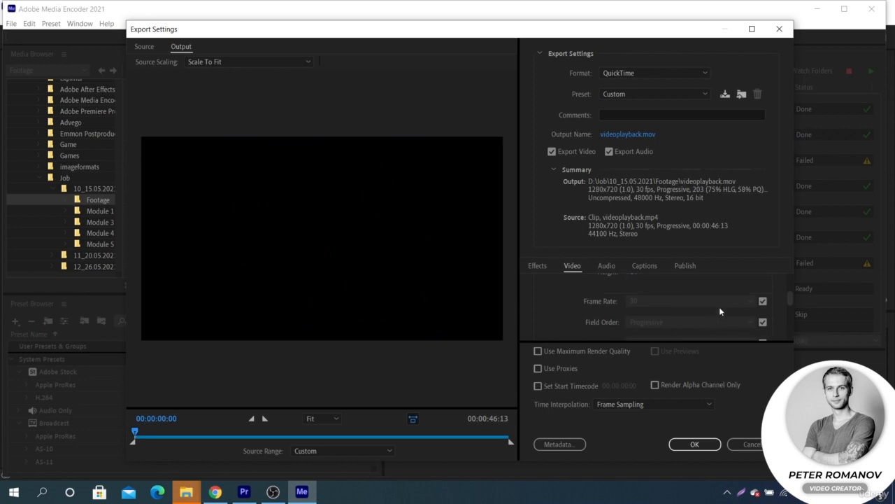
scroll(710, 308, "up", 1)
scroll(710, 308, "down", 2)
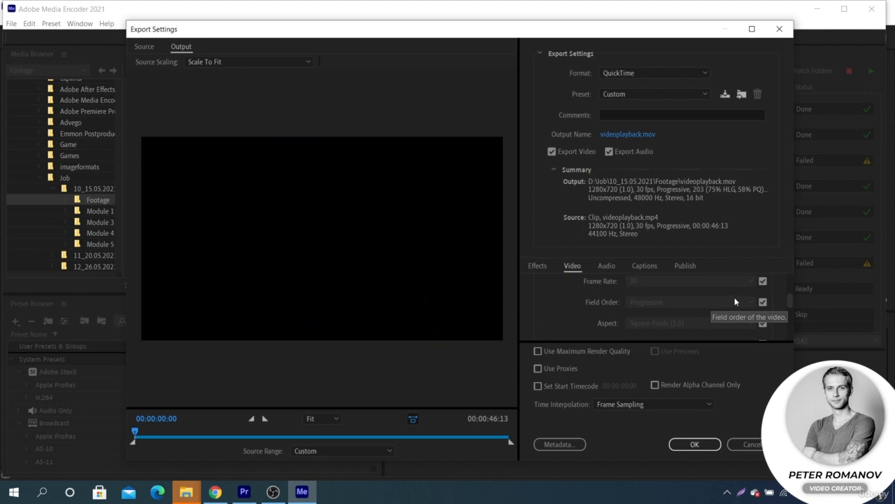
scroll(721, 299, "up", 2)
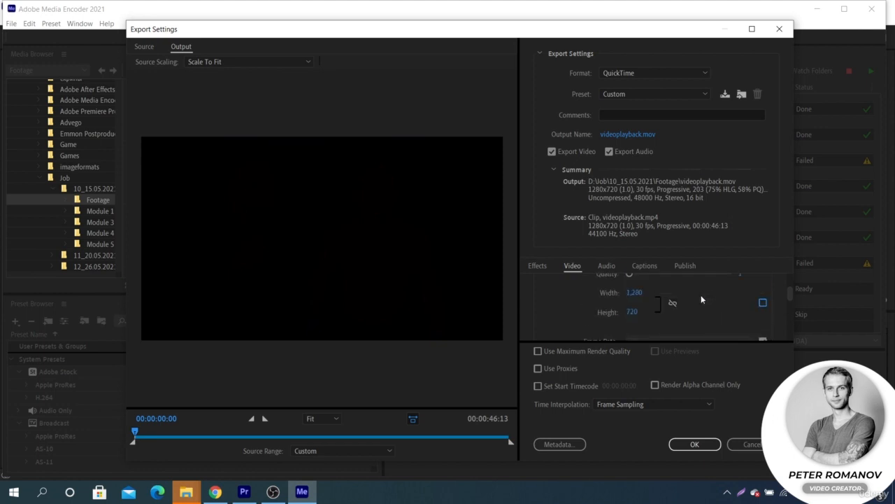
left_click(633, 294)
type("1920")
key("Return")
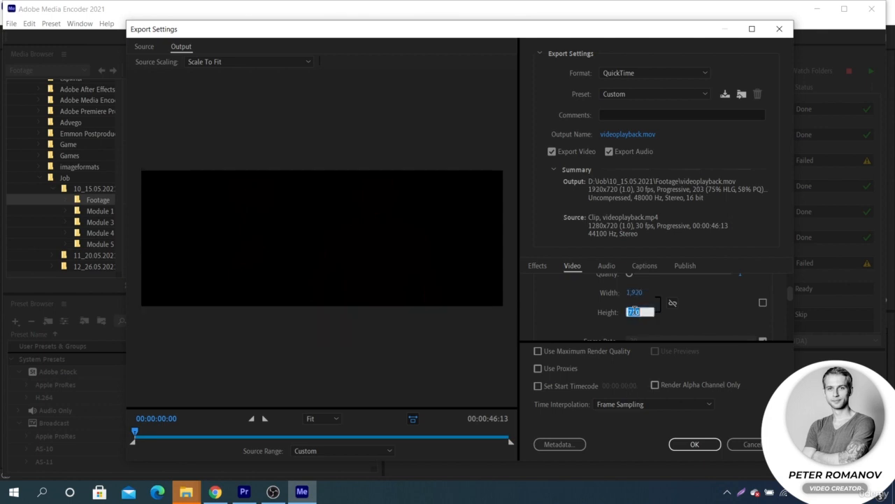
type("1600")
key("Return")
- Set the export height to 800 and apply the export settings for the videoplayback clip
left_click(635, 312)
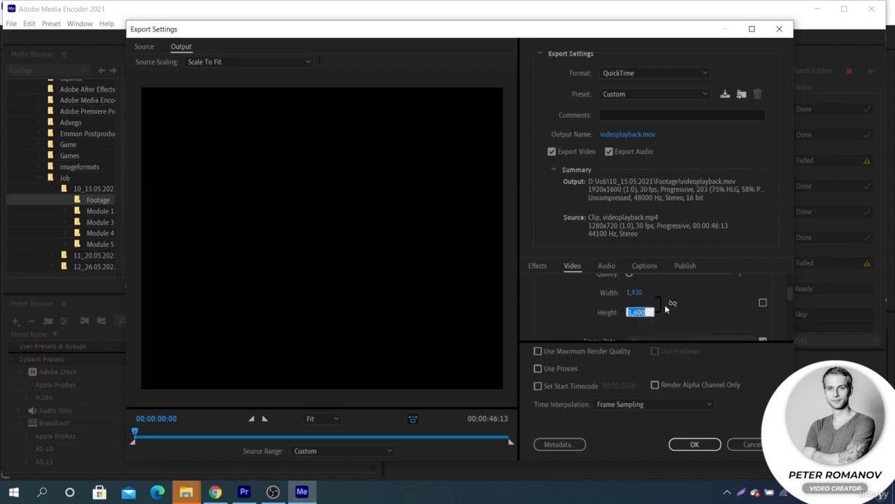
type("800")
key("Return")
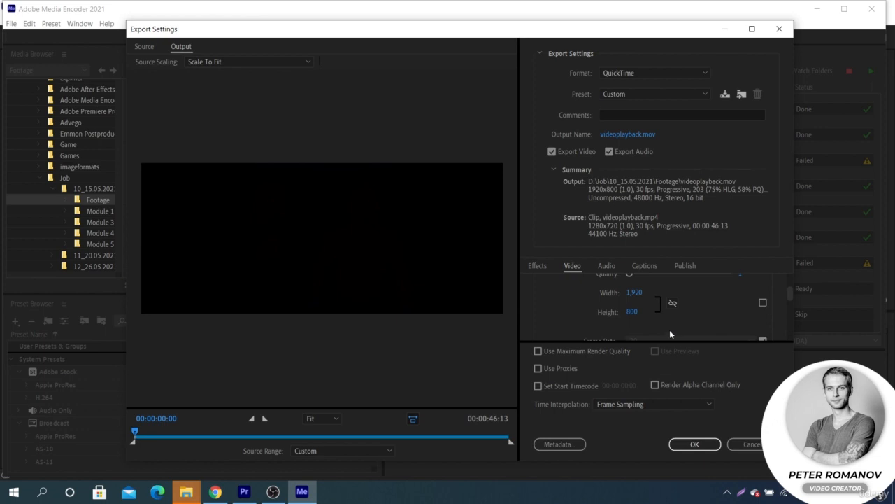
left_click(695, 444)
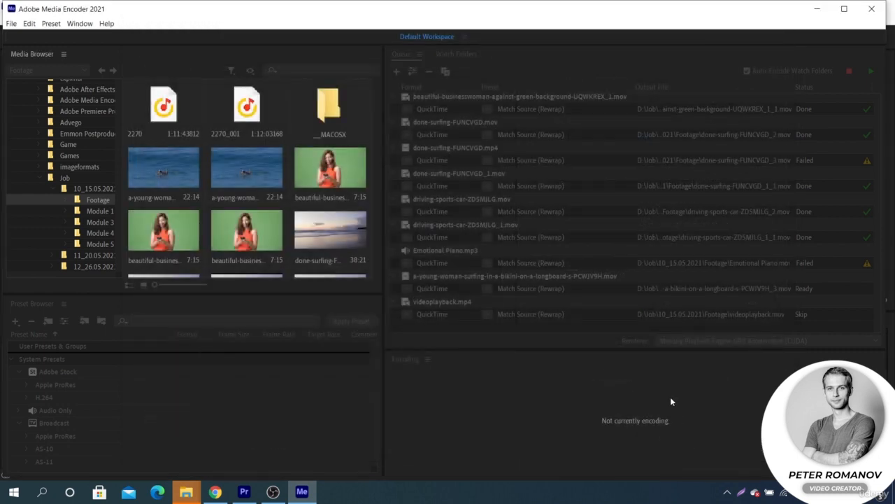